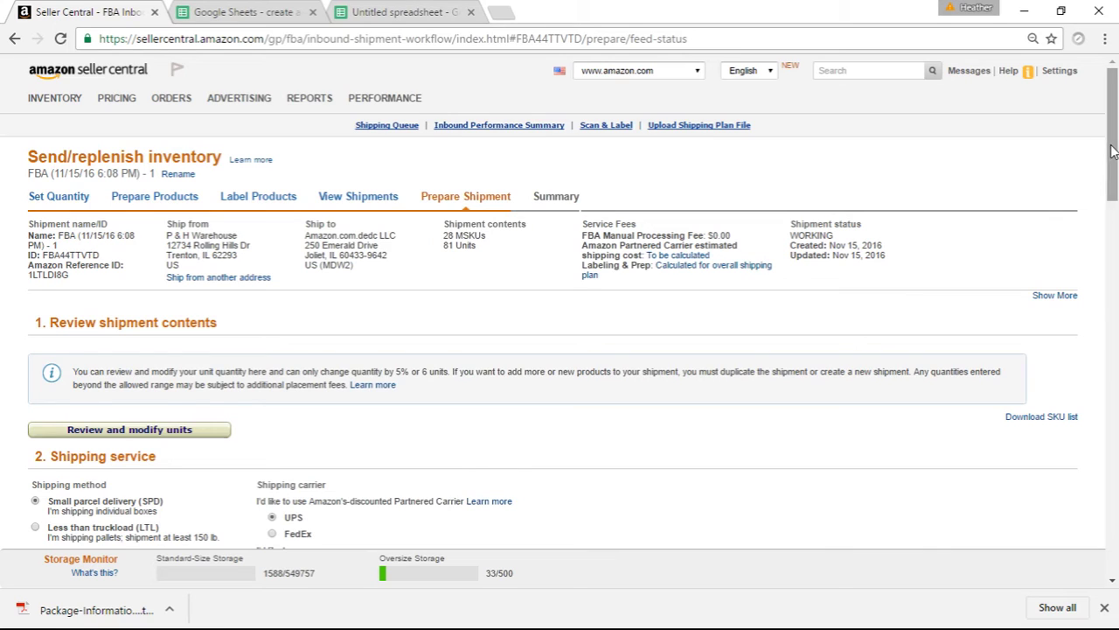
Scroll the Prepare Shipment page down to the box content and pack list file format options.
drag(1103, 163, 1045, 298)
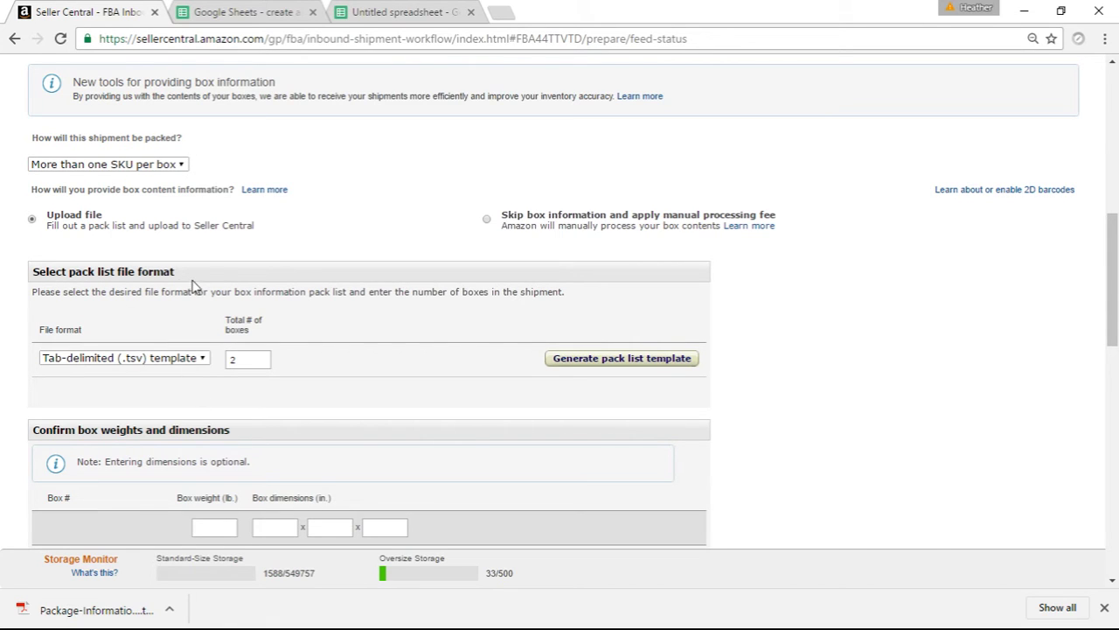
click(206, 358)
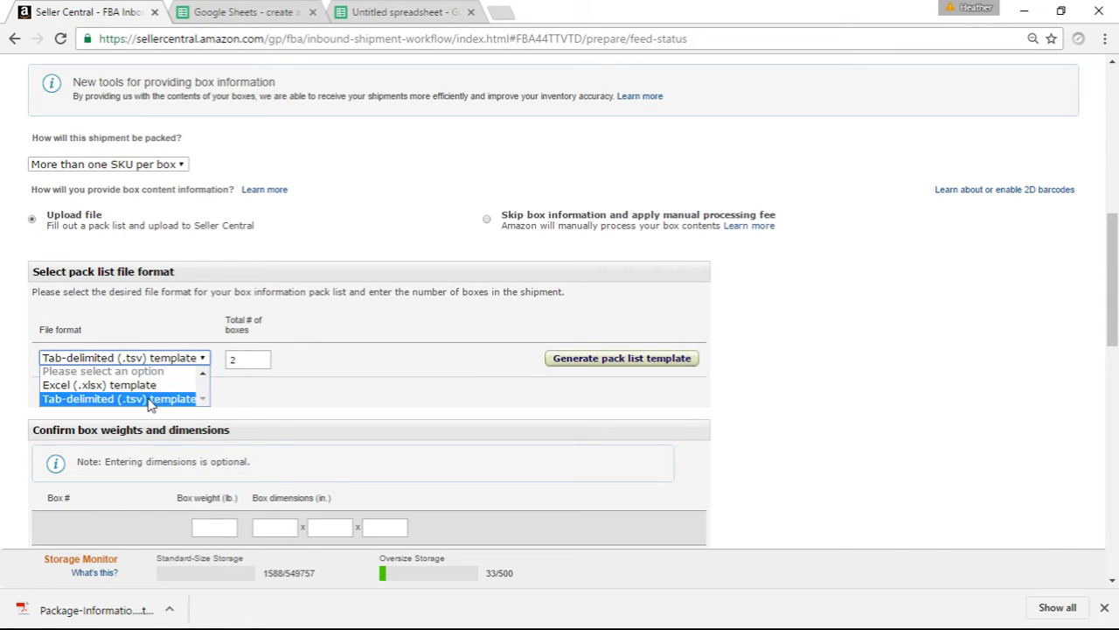
click(290, 411)
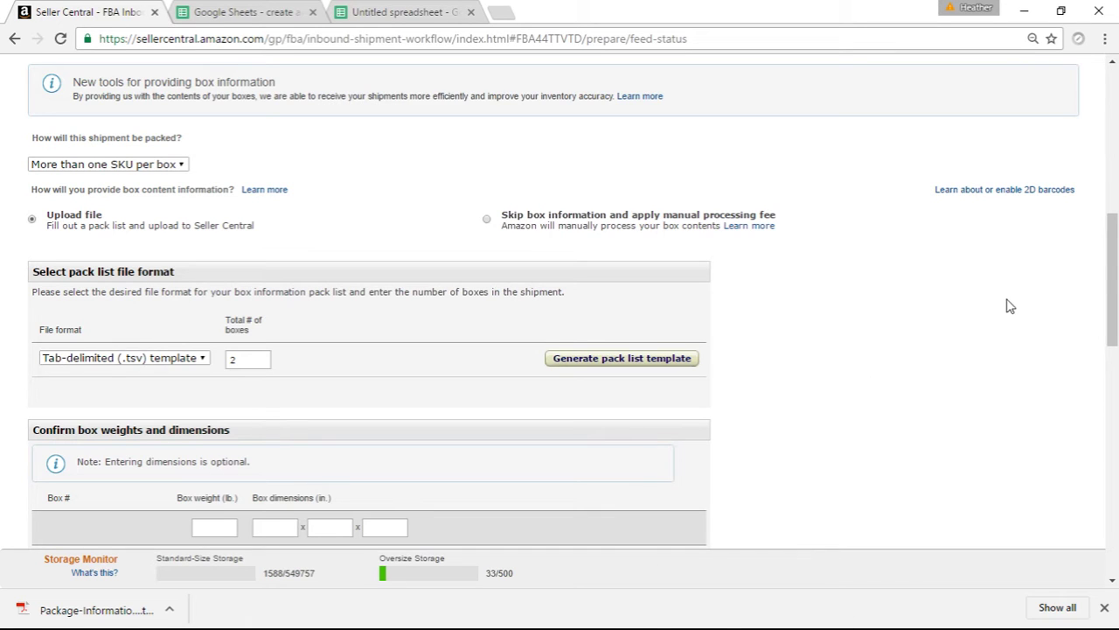
mouse_move(1110, 257)
mouse_down()
mouse_move(1110, 276)
mouse_move(1111, 258)
mouse_up()
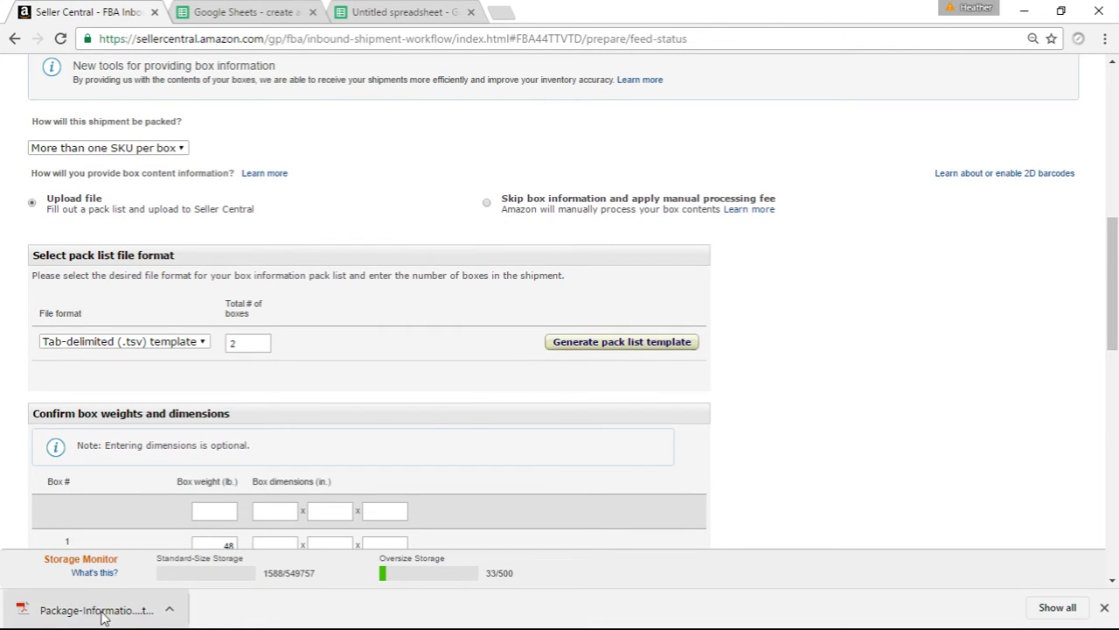
Find Package-Information-FBA44TTVTD in its Downloads folder and open it with WordPad.
click(171, 611)
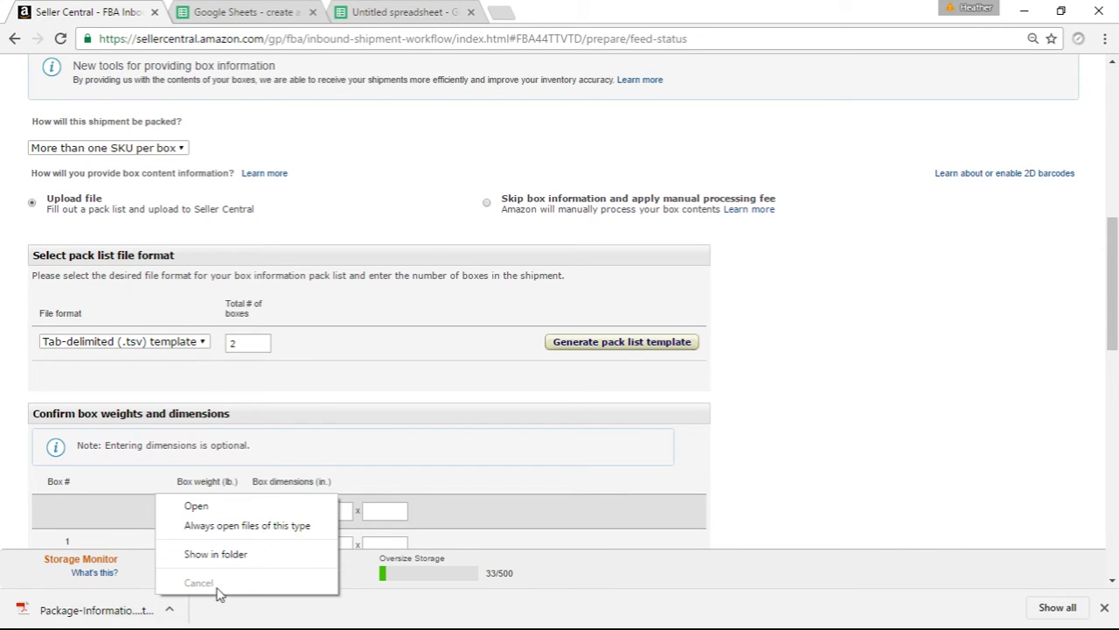
click(232, 560)
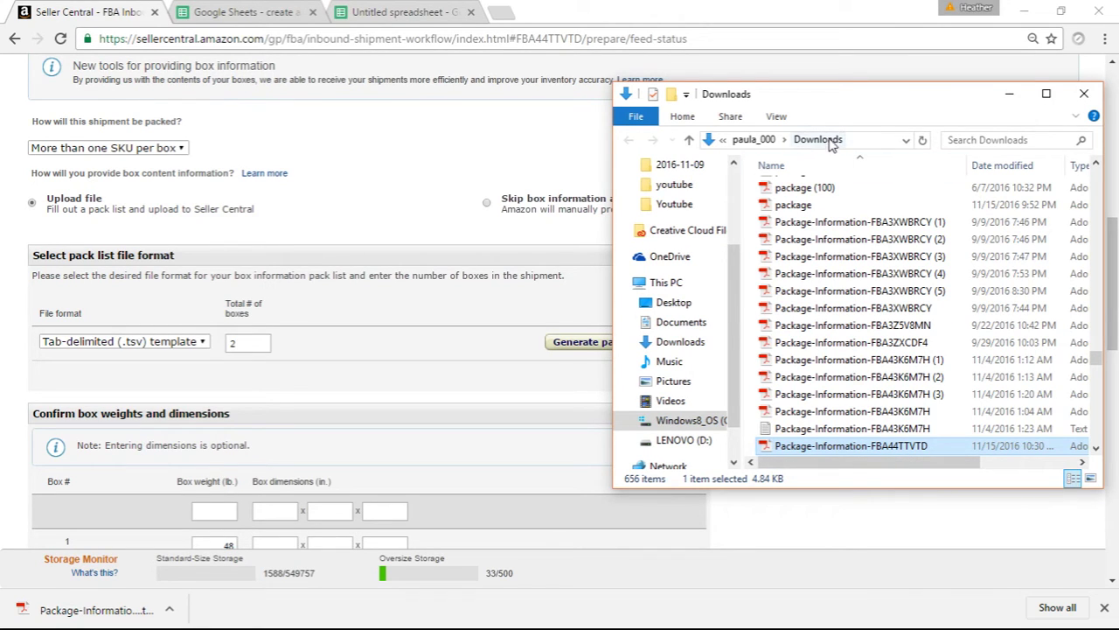
right_click(888, 450)
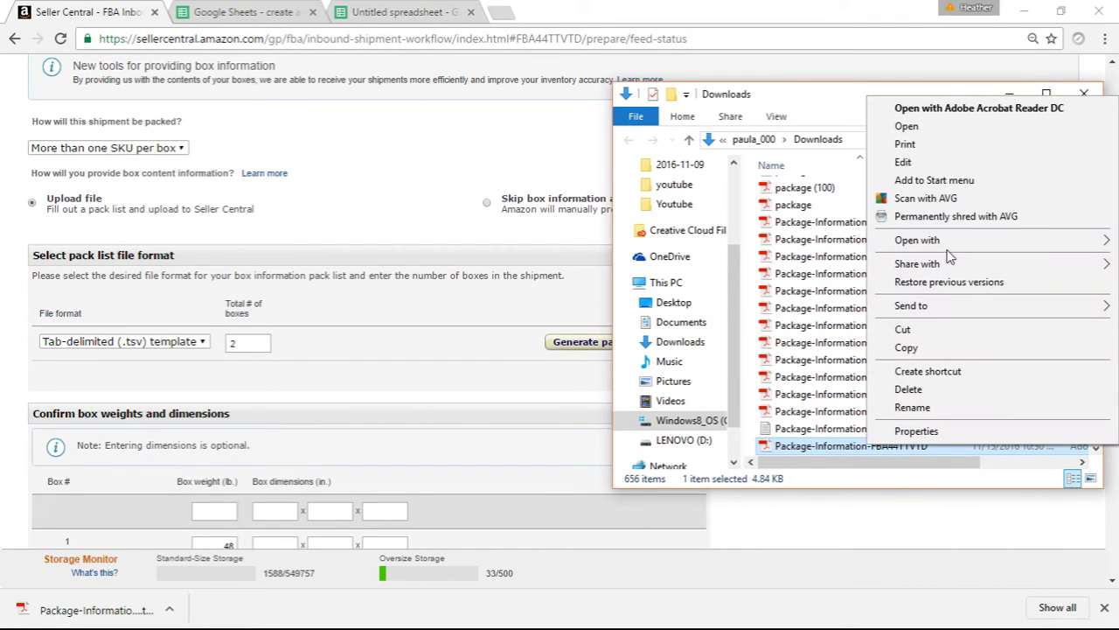
mouse_move(950, 249)
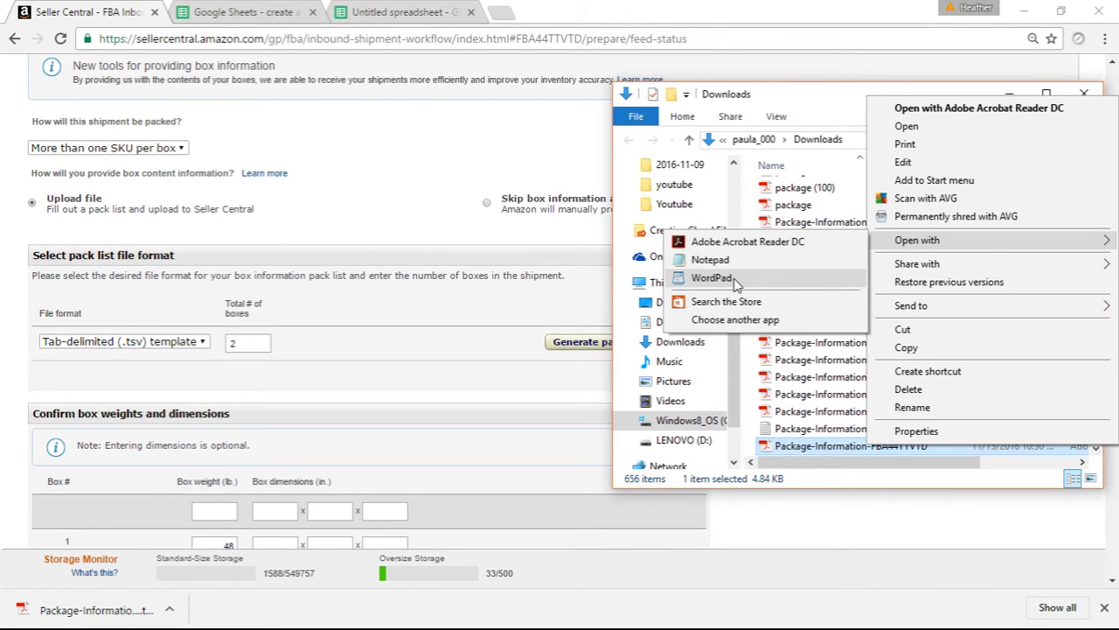
click(713, 279)
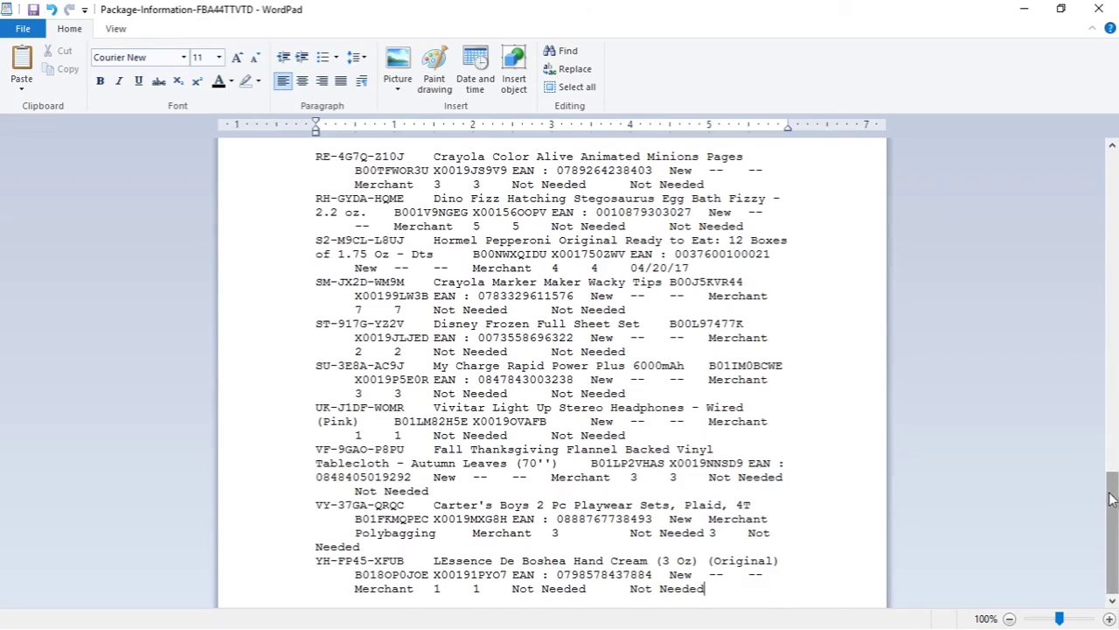
Select the WordPad text from Shipment ID through the last item line and copy it.
drag(1113, 498, 1059, 137)
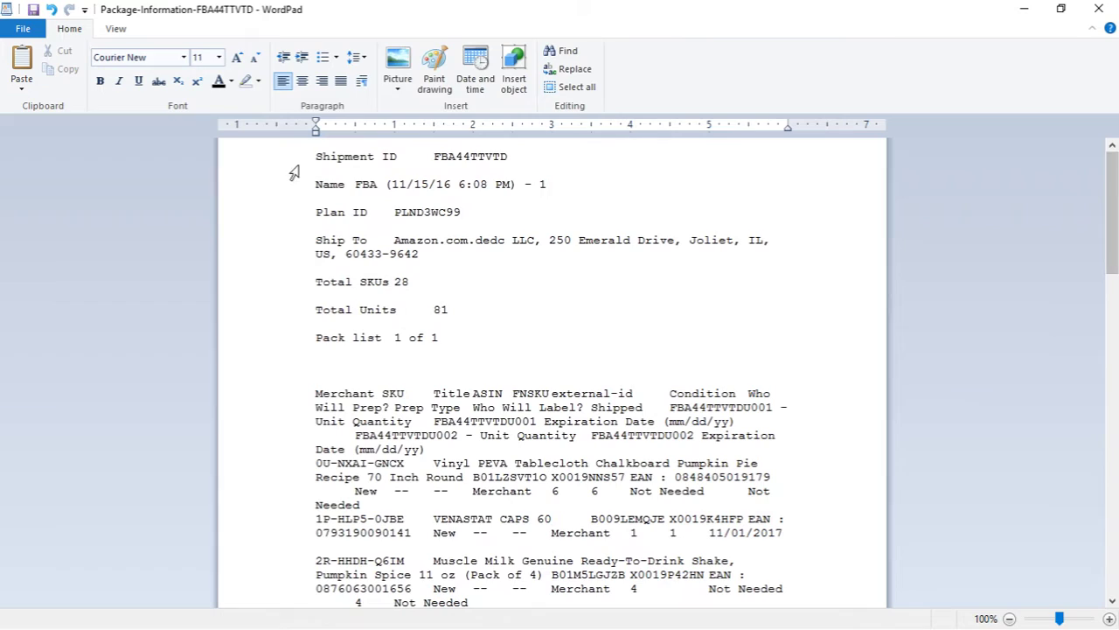
drag(316, 158, 743, 625)
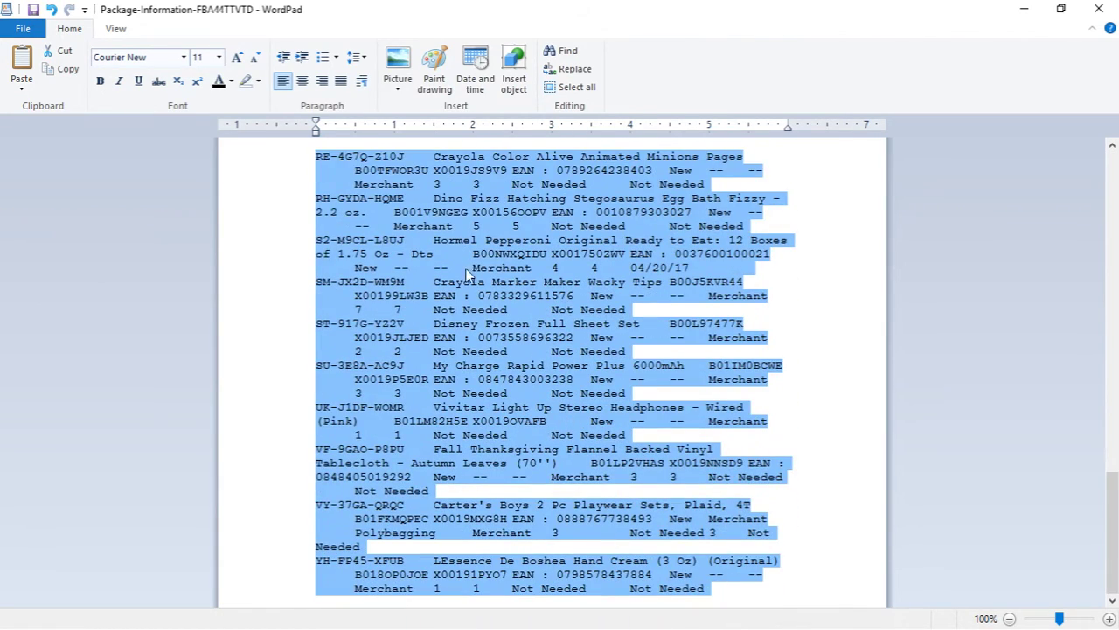
right_click(516, 258)
click(551, 288)
Minimize WordPad and Explorer, search 'google sheets' in a new Chrome tab, and open the first result.
click(1024, 9)
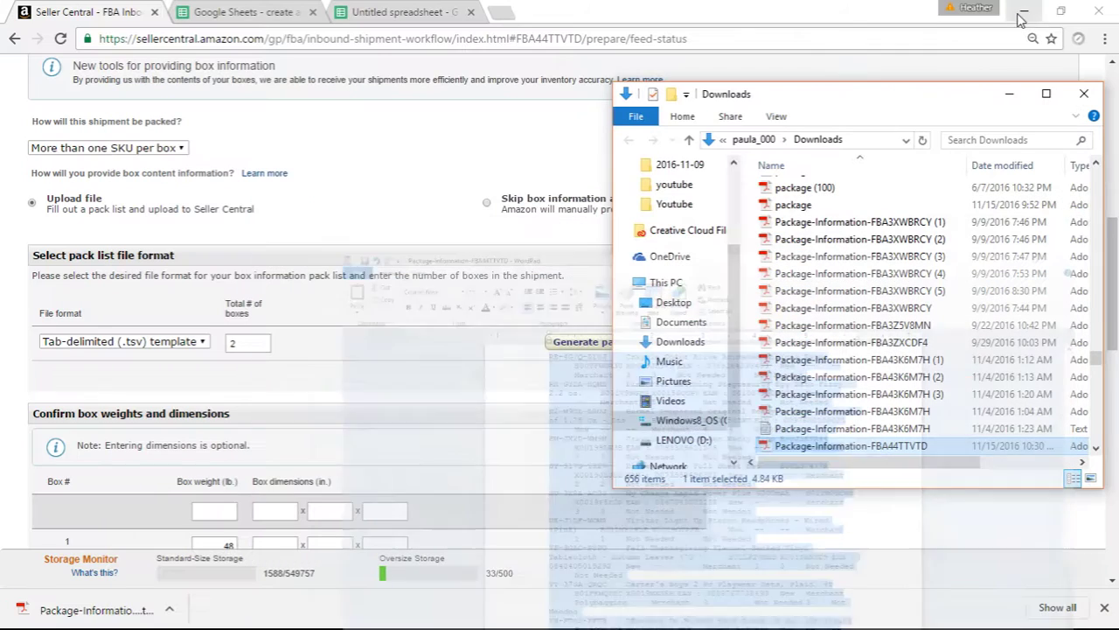
click(1009, 94)
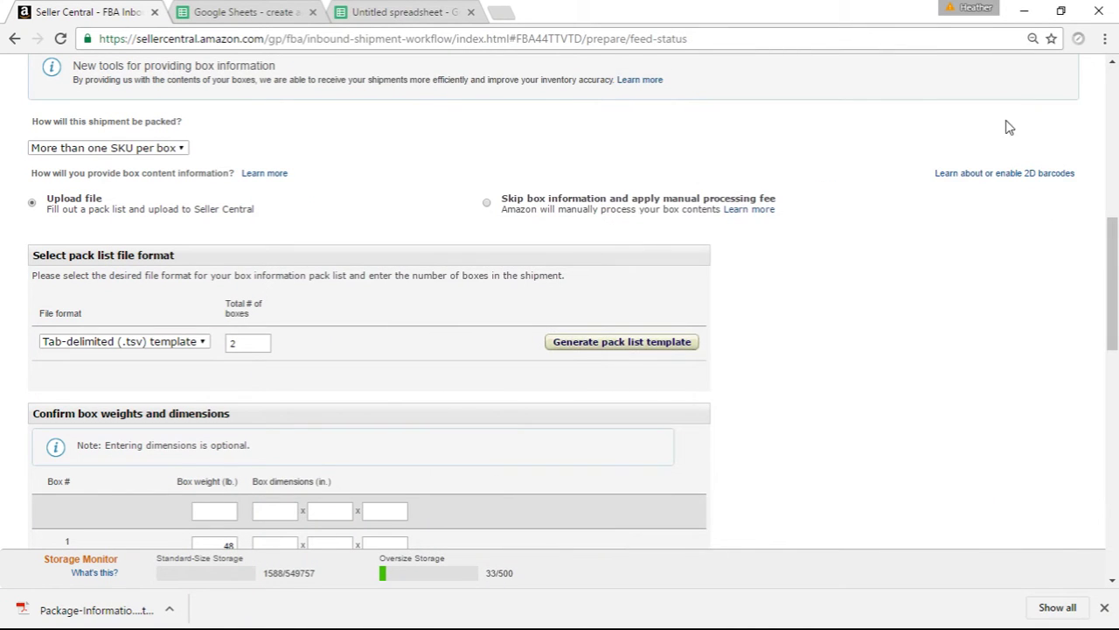
click(499, 12)
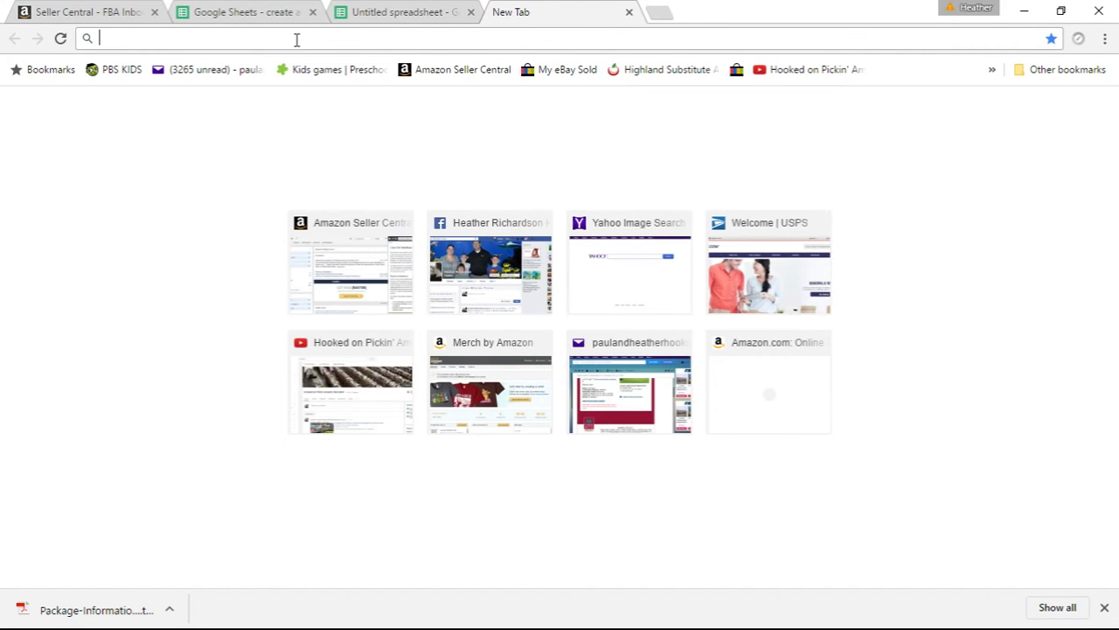
text(google)
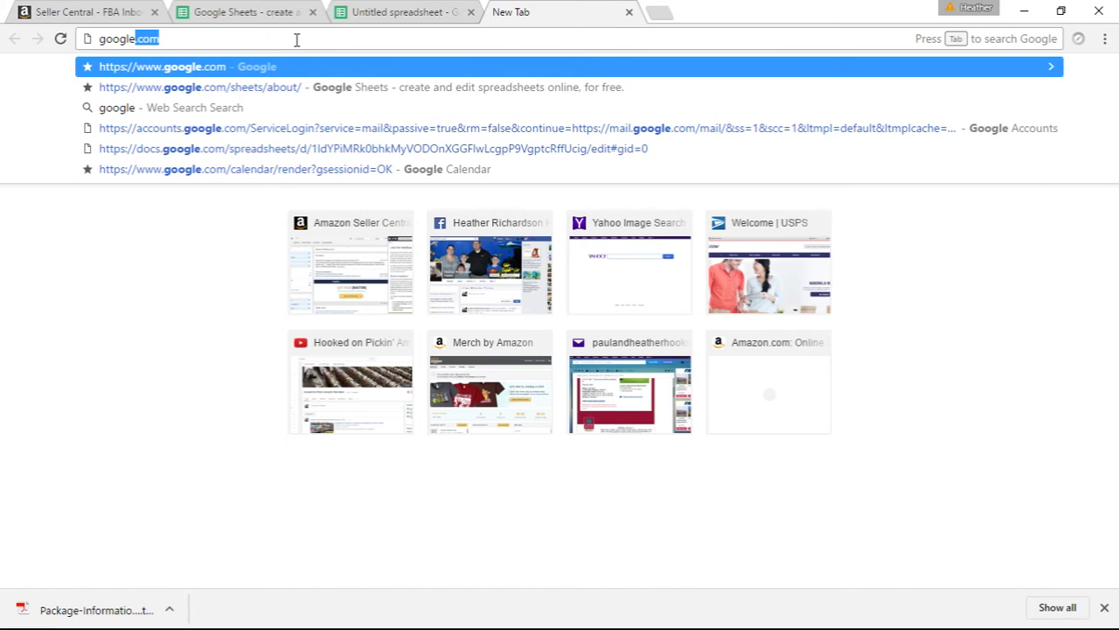
text( sheets)
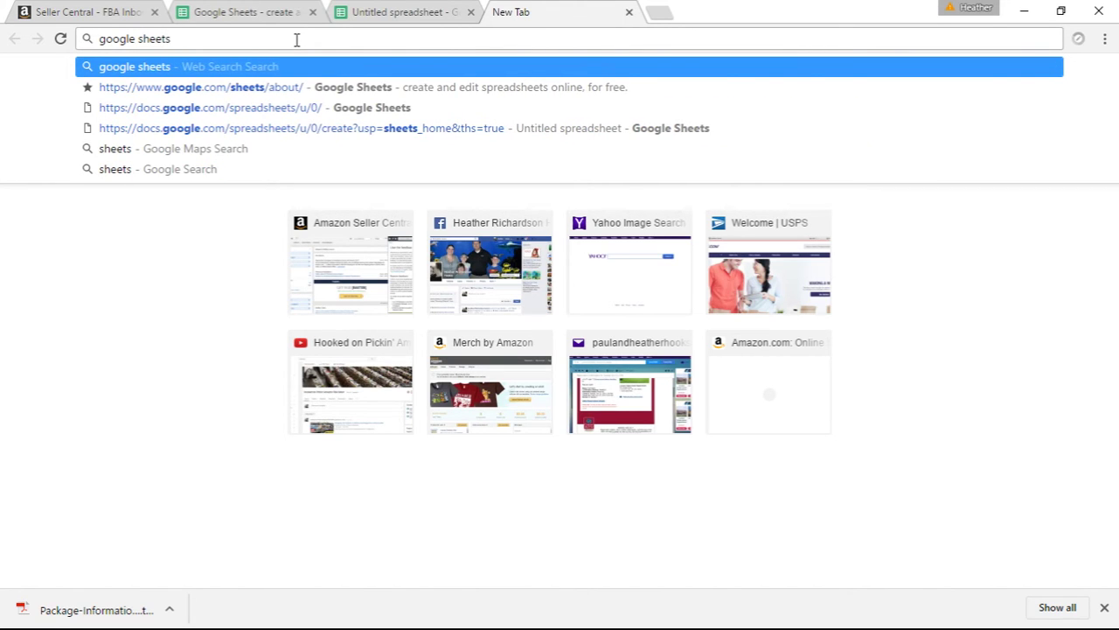
key(Return)
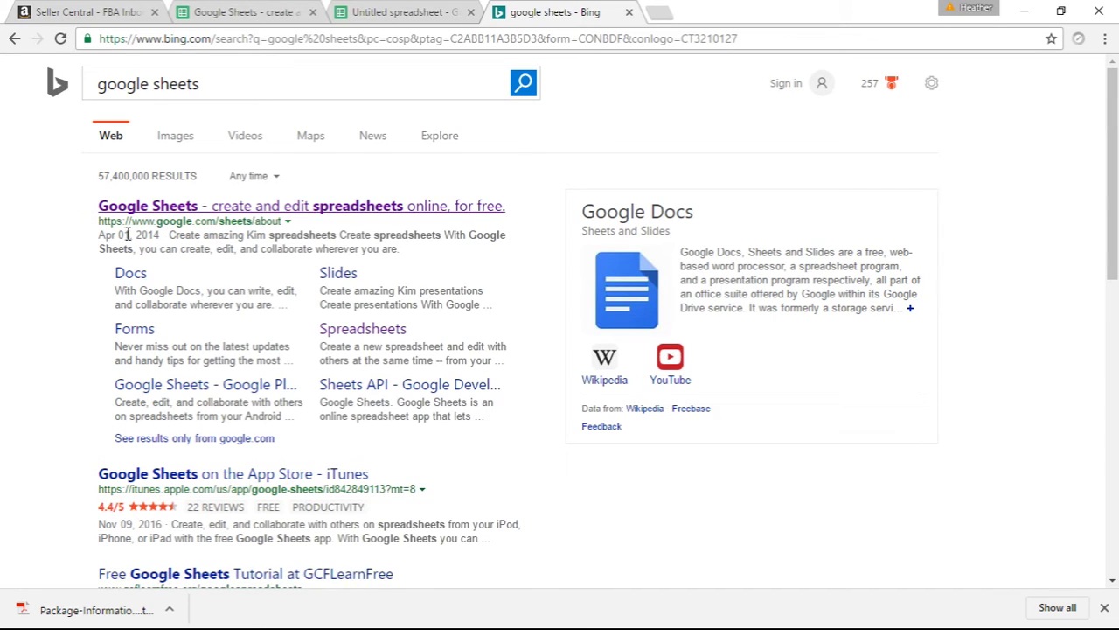
click(293, 210)
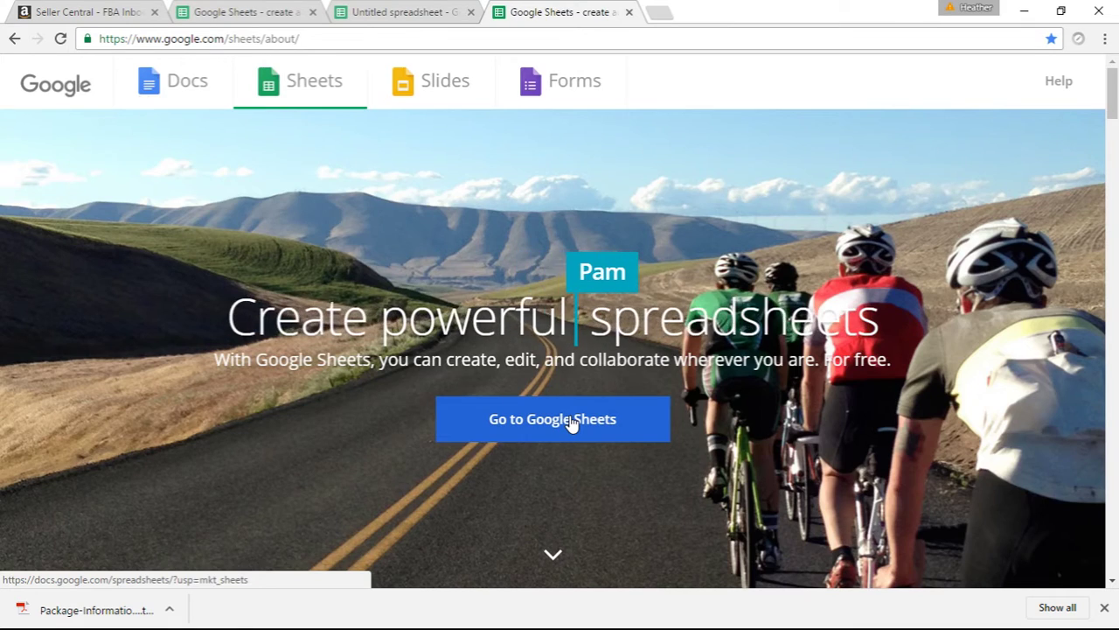
Go to Google Sheets and create a Blank spreadsheet.
click(571, 422)
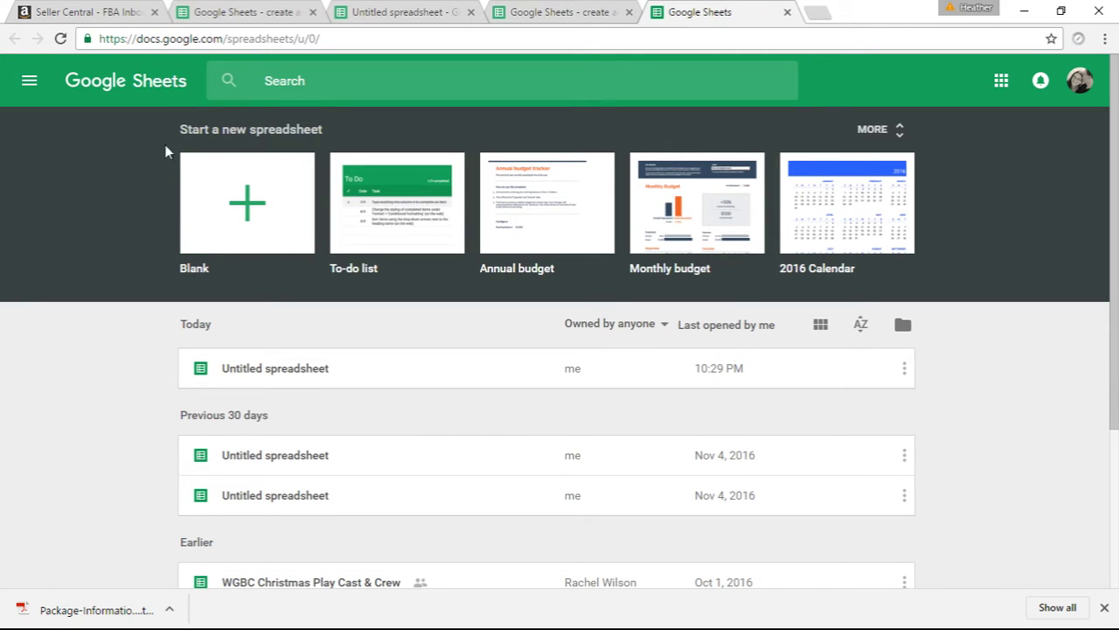
click(217, 230)
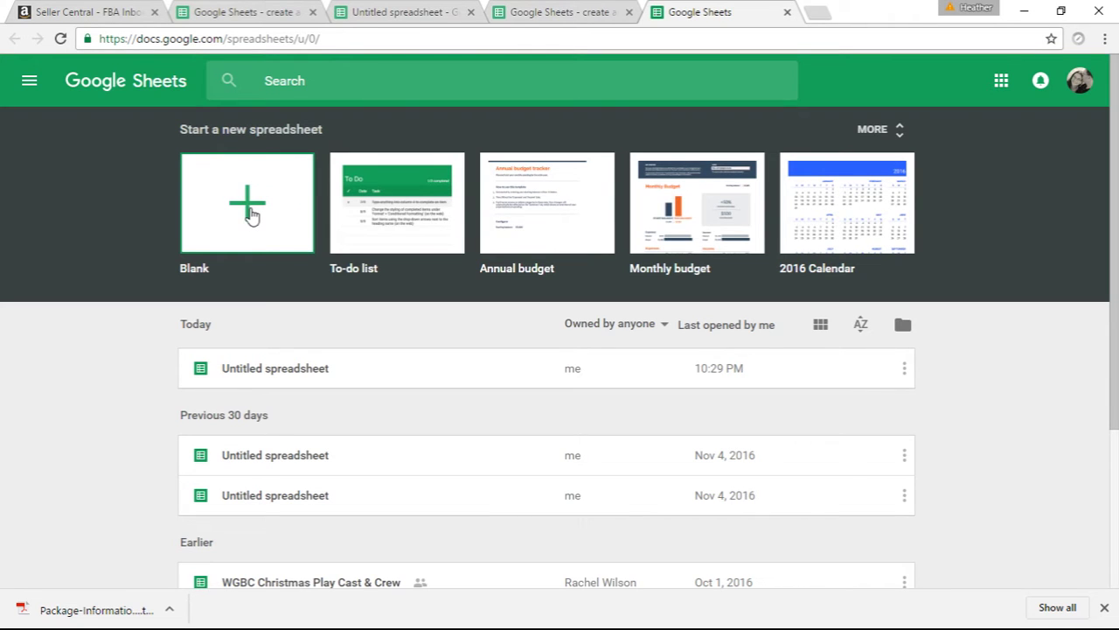
click(251, 215)
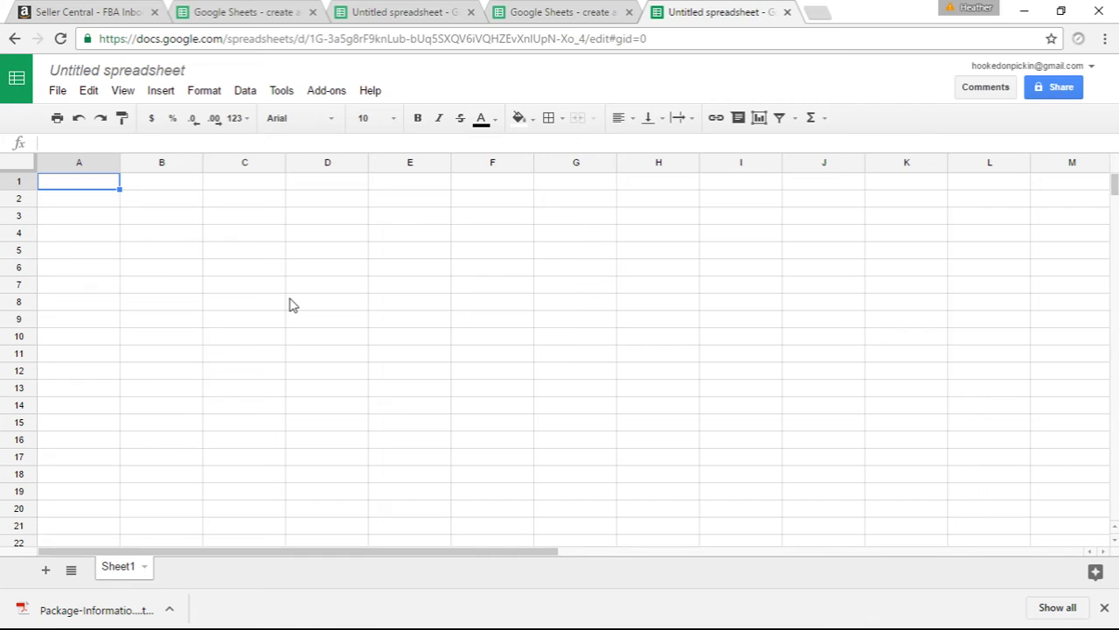
Paste the copied pack list into cell A1 of Sheet1.
right_click(56, 186)
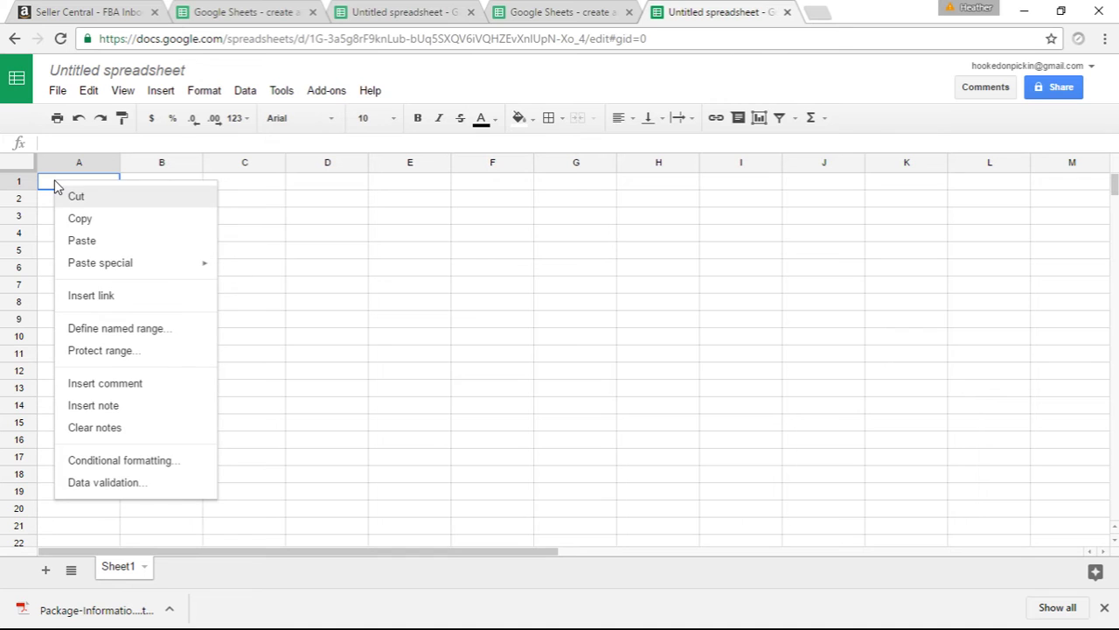
click(82, 240)
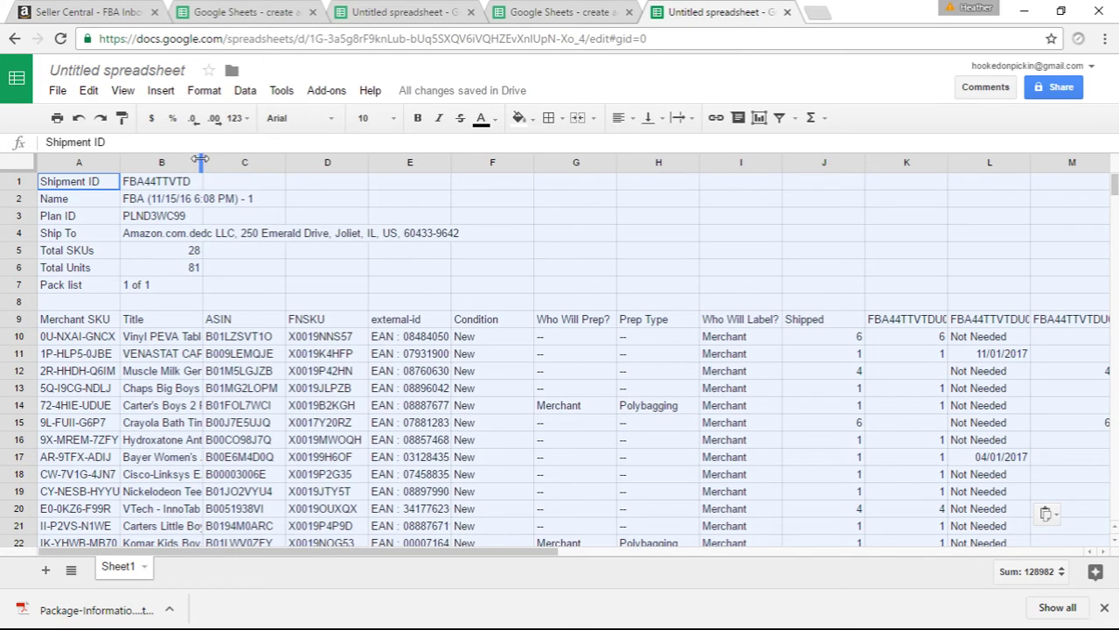
Widen column B to reveal the product titles, then narrow it back down.
drag(201, 162, 377, 157)
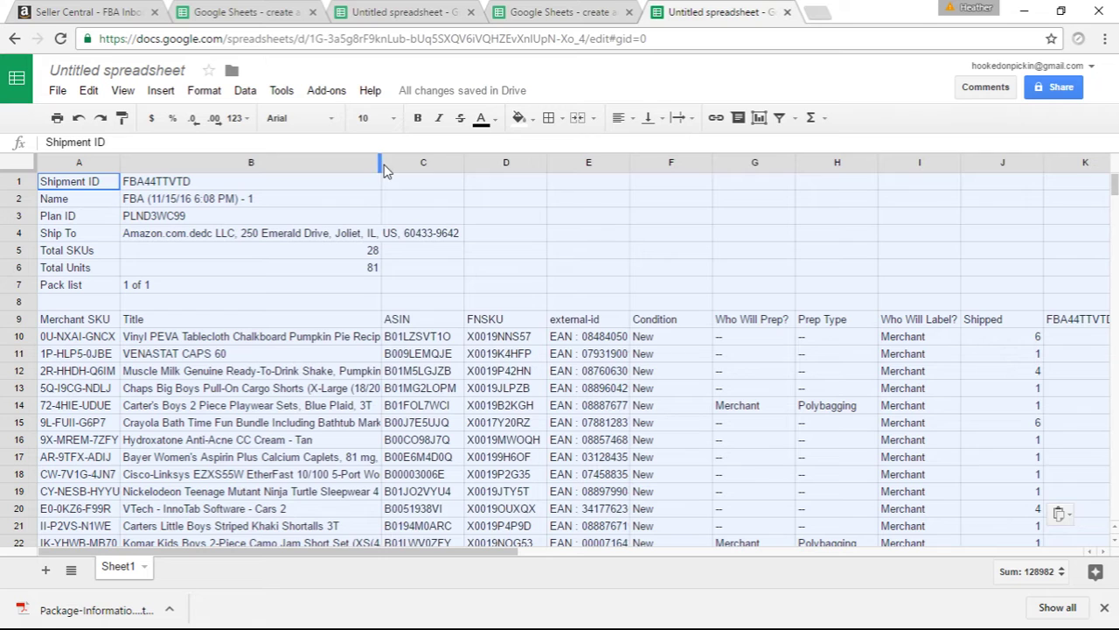
drag(378, 162, 447, 162)
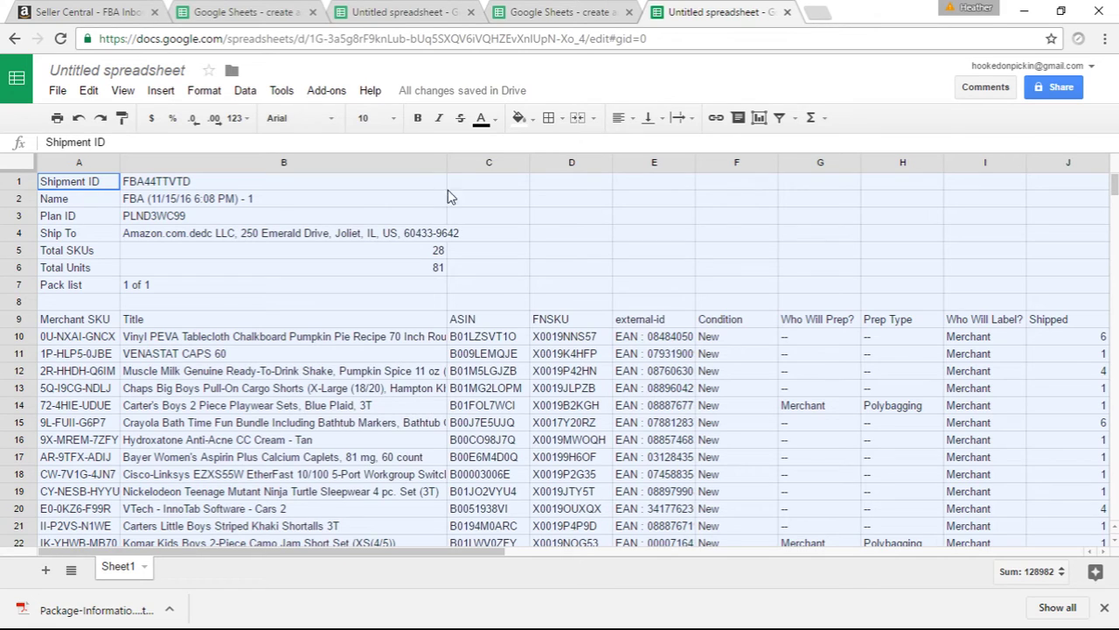
click(447, 166)
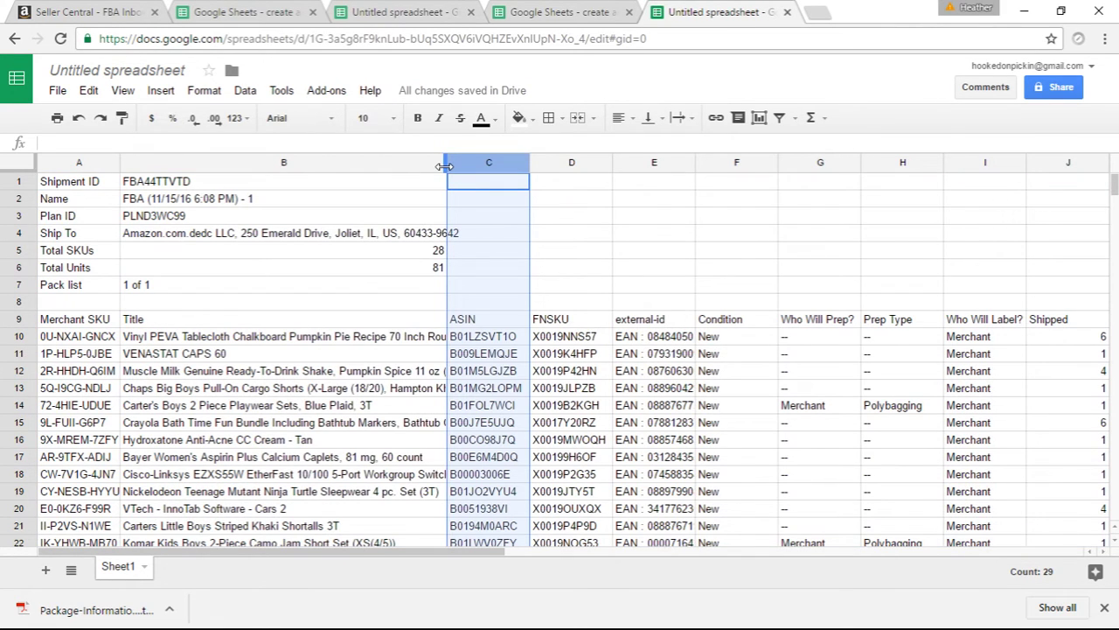
drag(446, 167, 270, 179)
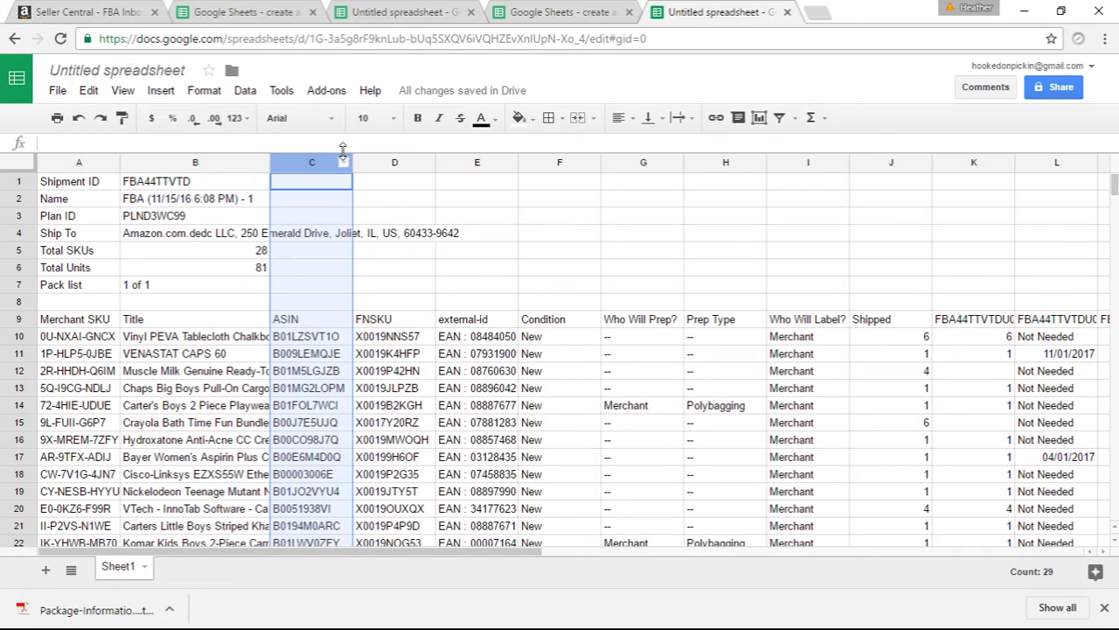
Narrow columns C through J so more of the pack list fits on screen.
drag(353, 165, 297, 164)
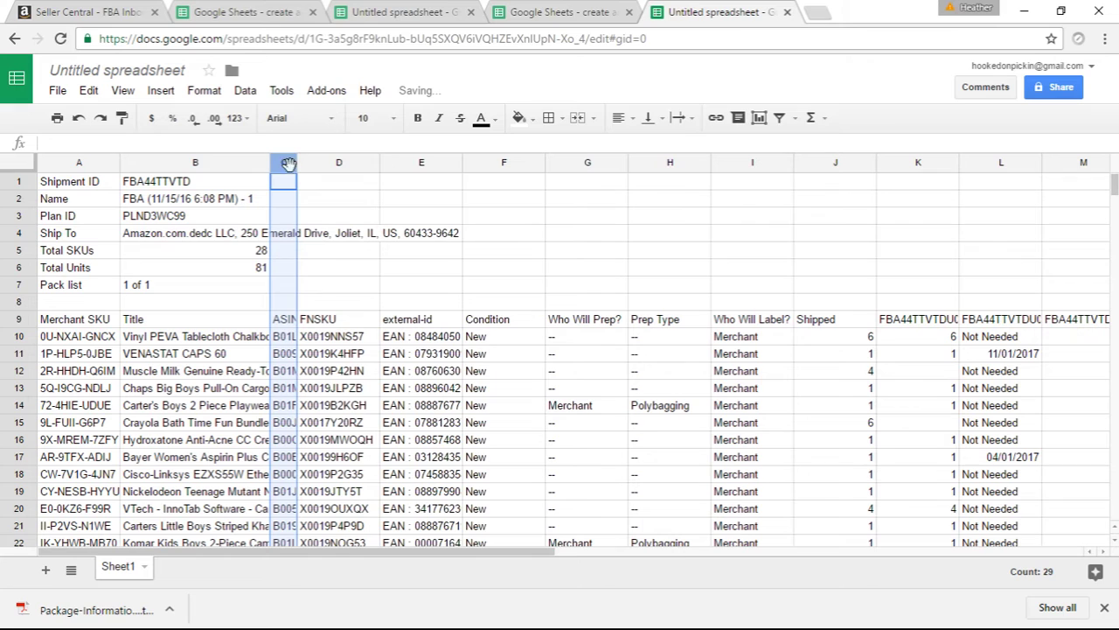
drag(378, 163, 316, 163)
drag(400, 162, 347, 164)
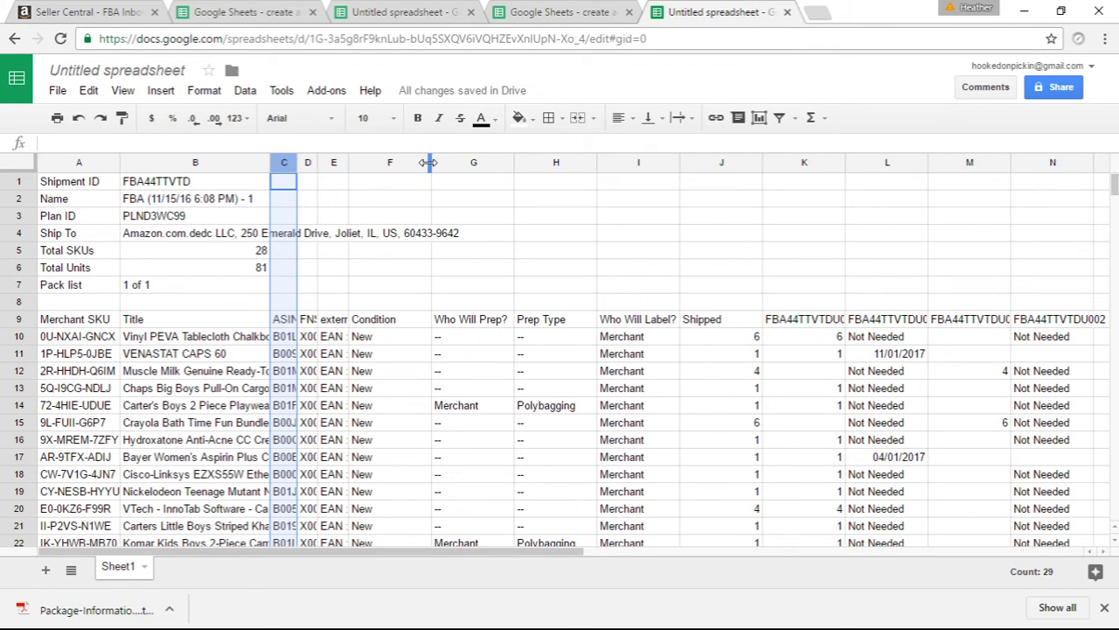
drag(430, 163, 370, 157)
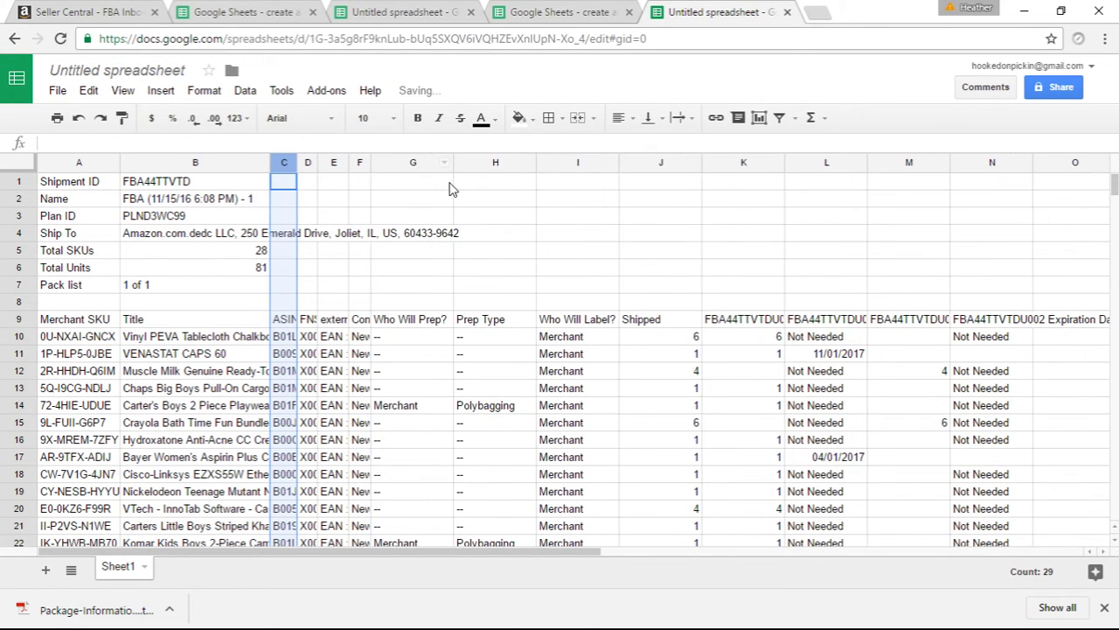
drag(454, 162, 393, 160)
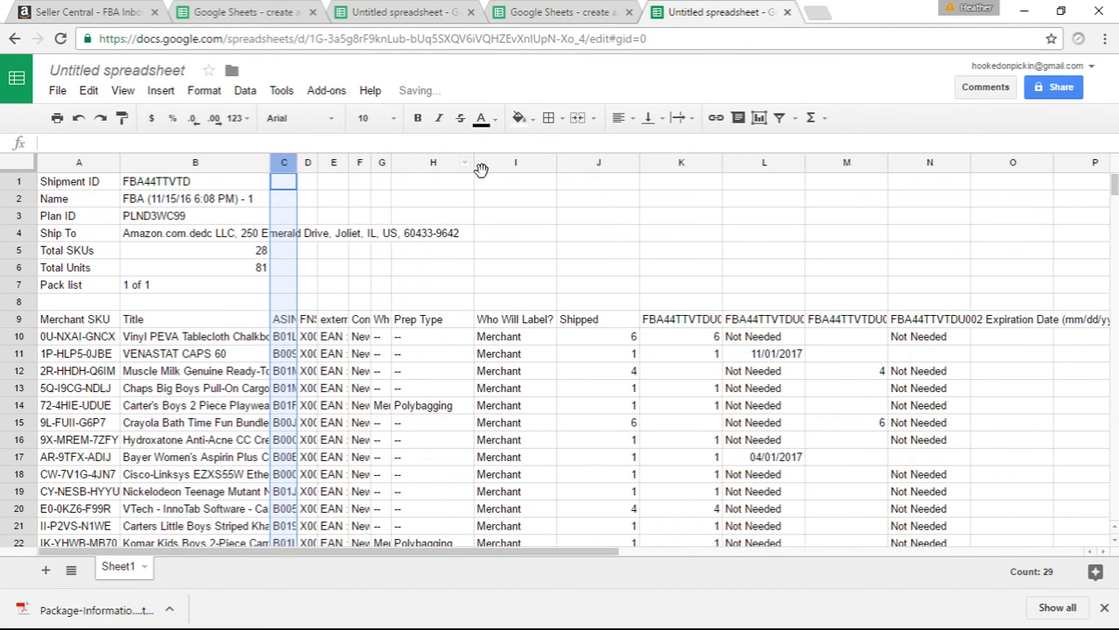
drag(474, 164, 417, 179)
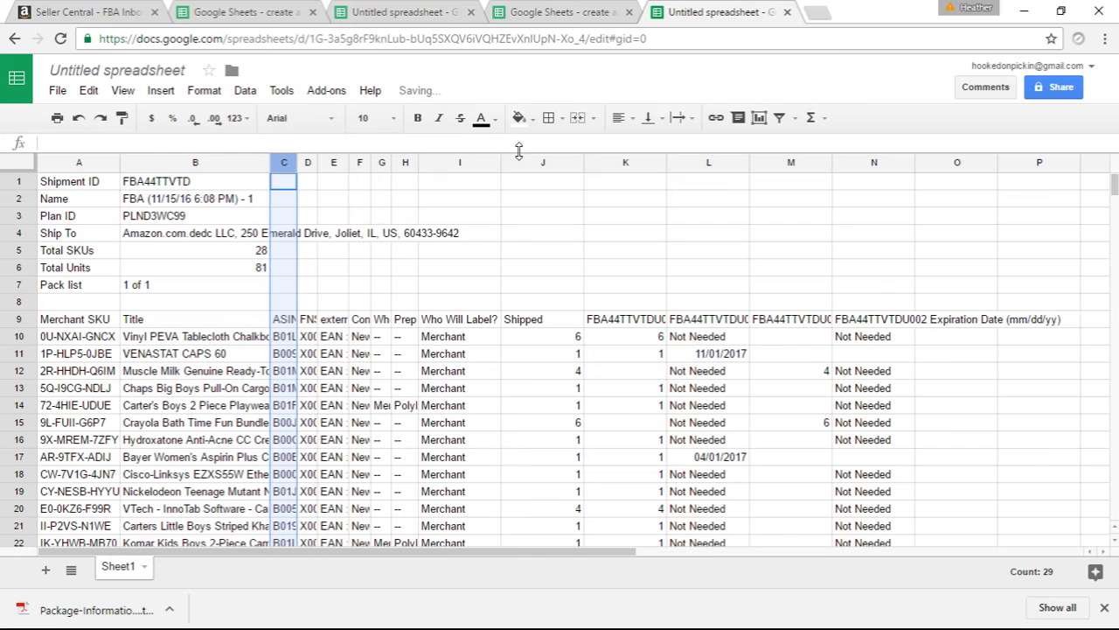
drag(501, 164, 446, 169)
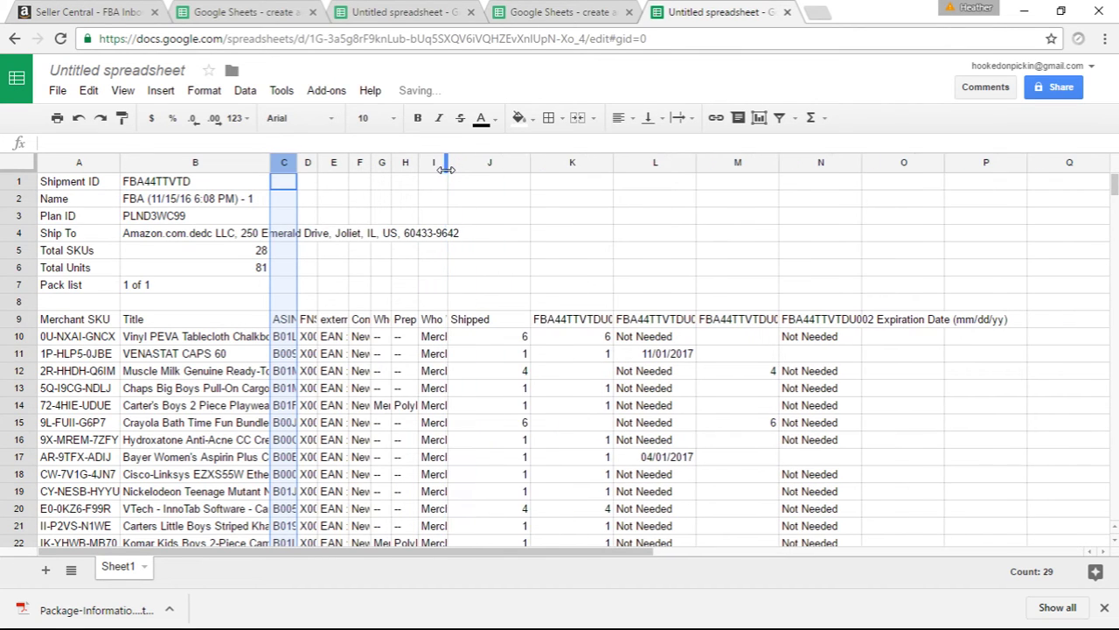
drag(530, 167, 488, 170)
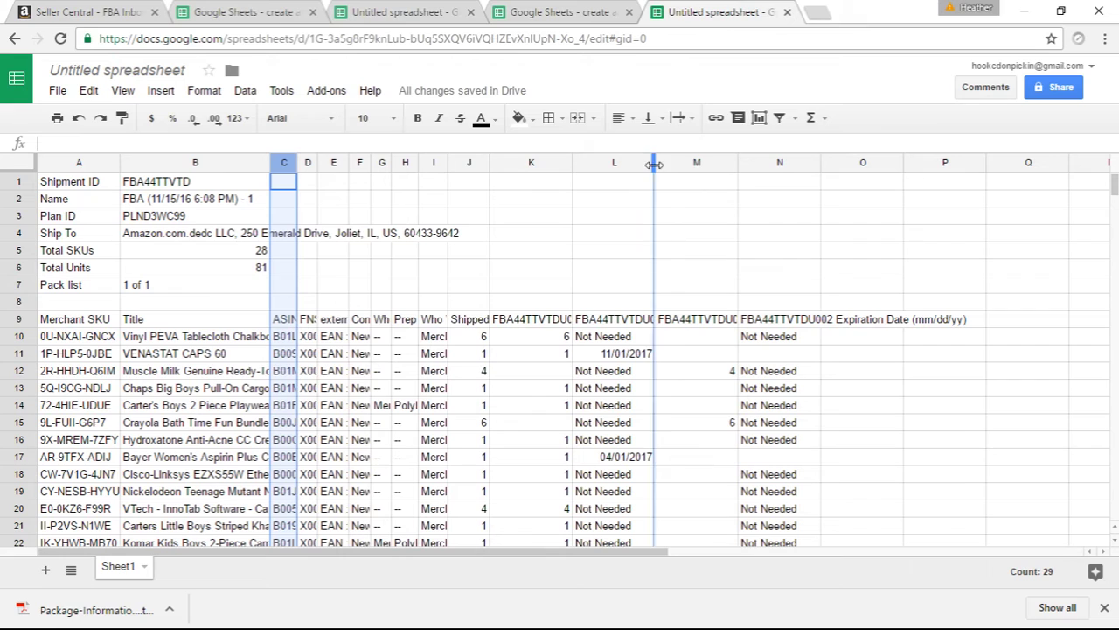
drag(654, 165, 838, 162)
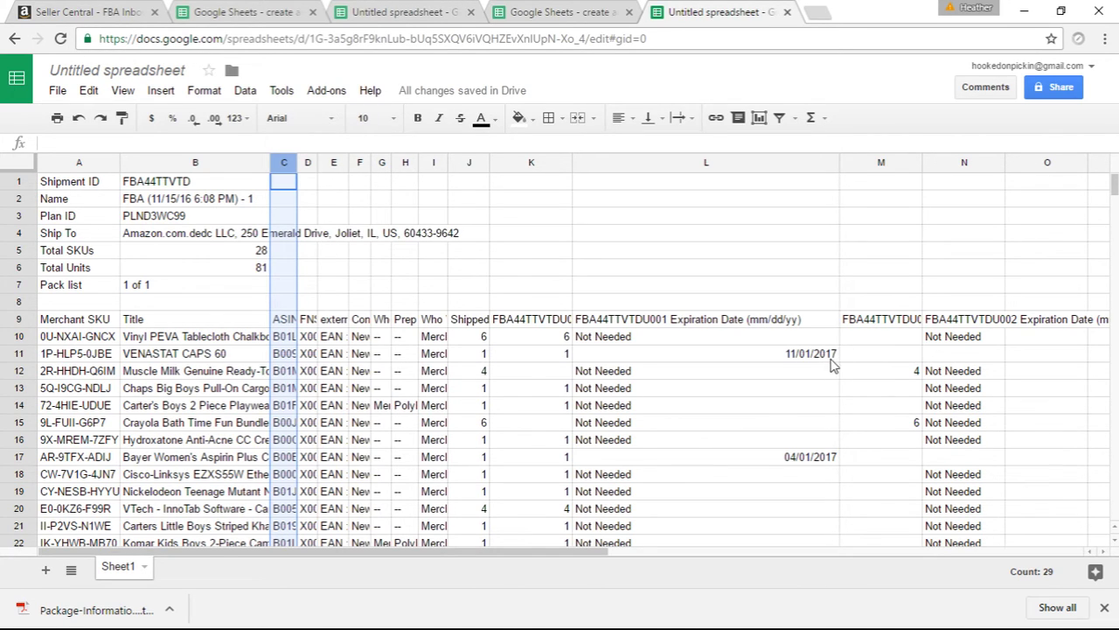
drag(839, 163, 658, 164)
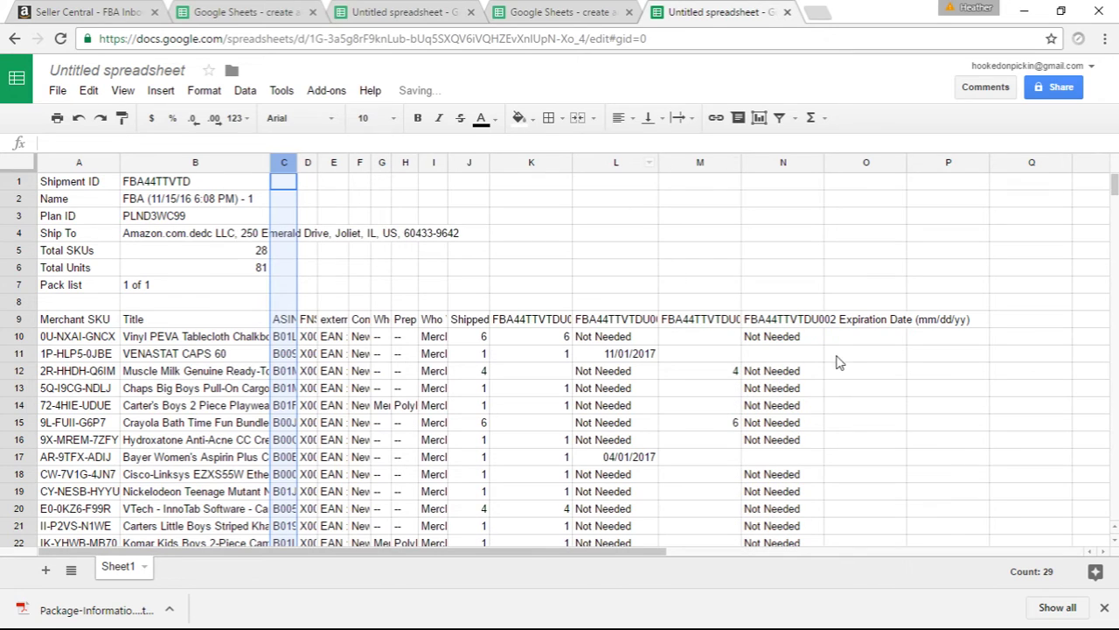
drag(573, 164, 671, 161)
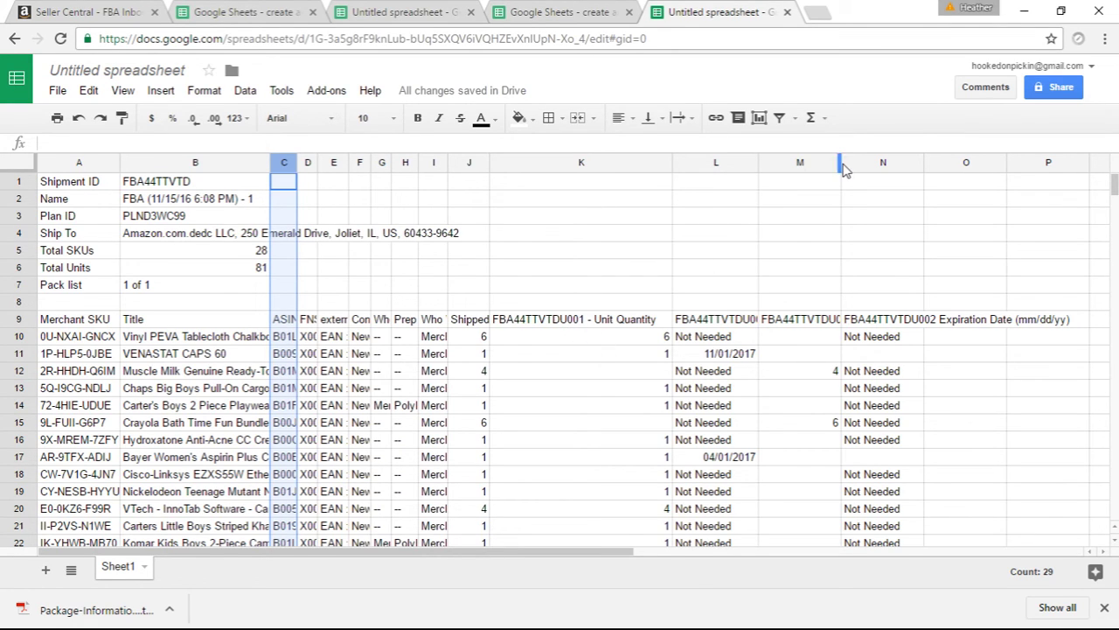
drag(842, 169, 813, 171)
drag(672, 162, 563, 163)
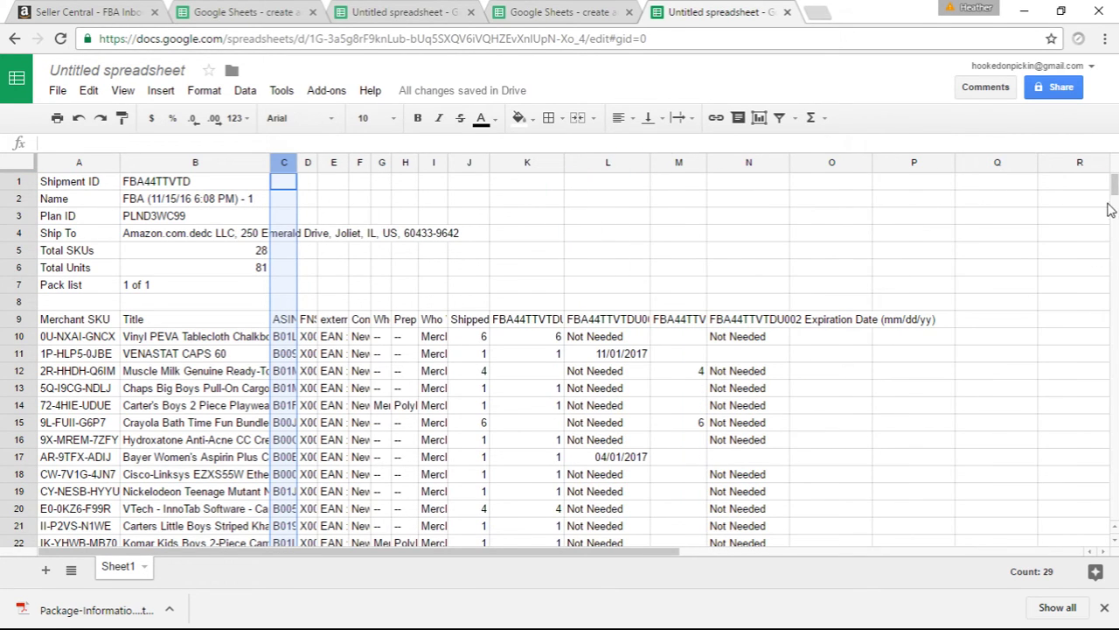
mouse_move(1114, 195)
mouse_down()
mouse_move(1113, 219)
mouse_move(1112, 206)
mouse_up()
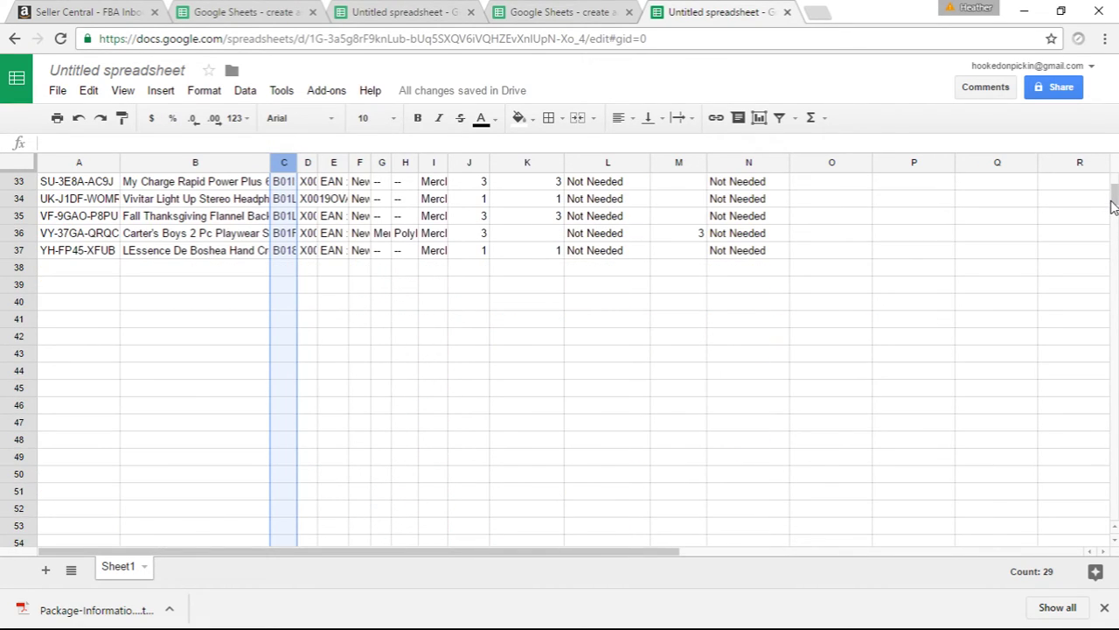
Select the pack list range A1:N37 and copy it.
click(783, 253)
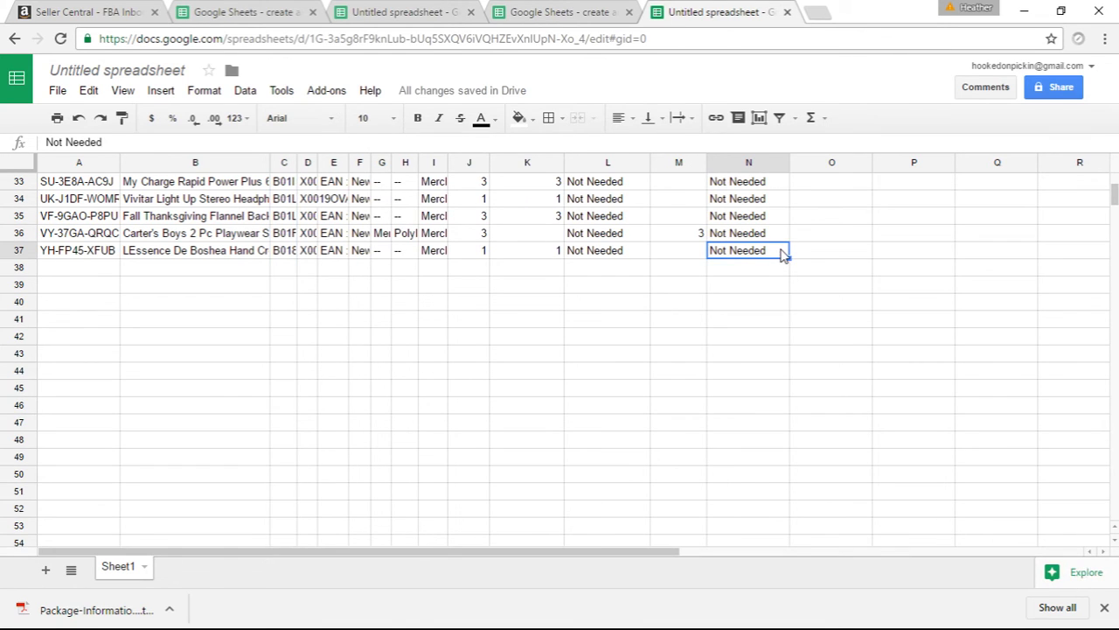
click(813, 252)
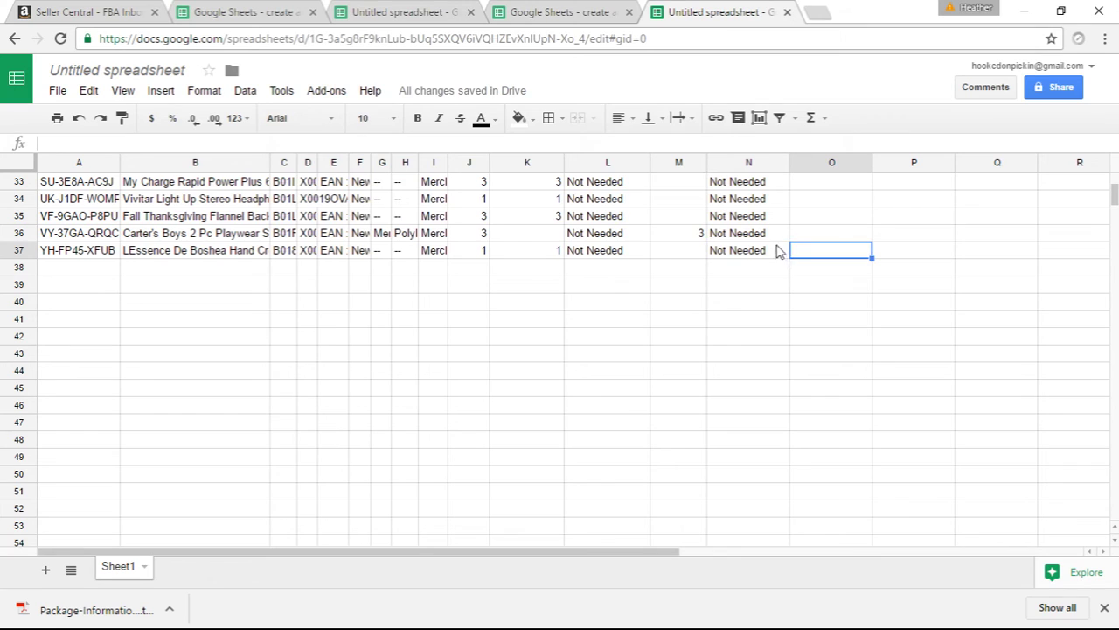
click(760, 252)
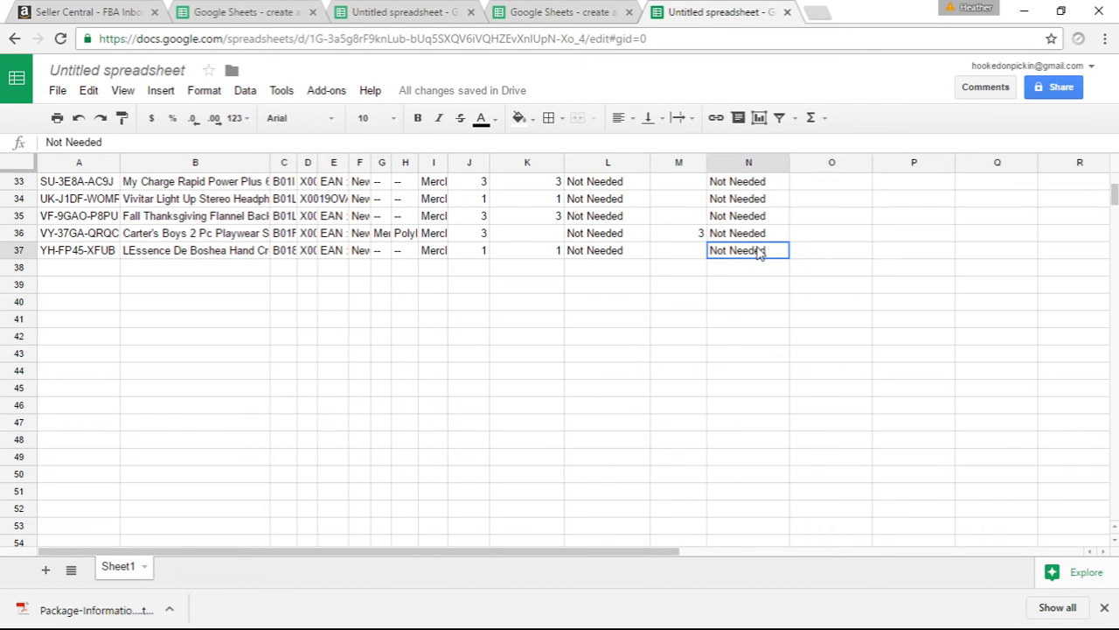
drag(776, 251, 70, 189)
right_click(102, 204)
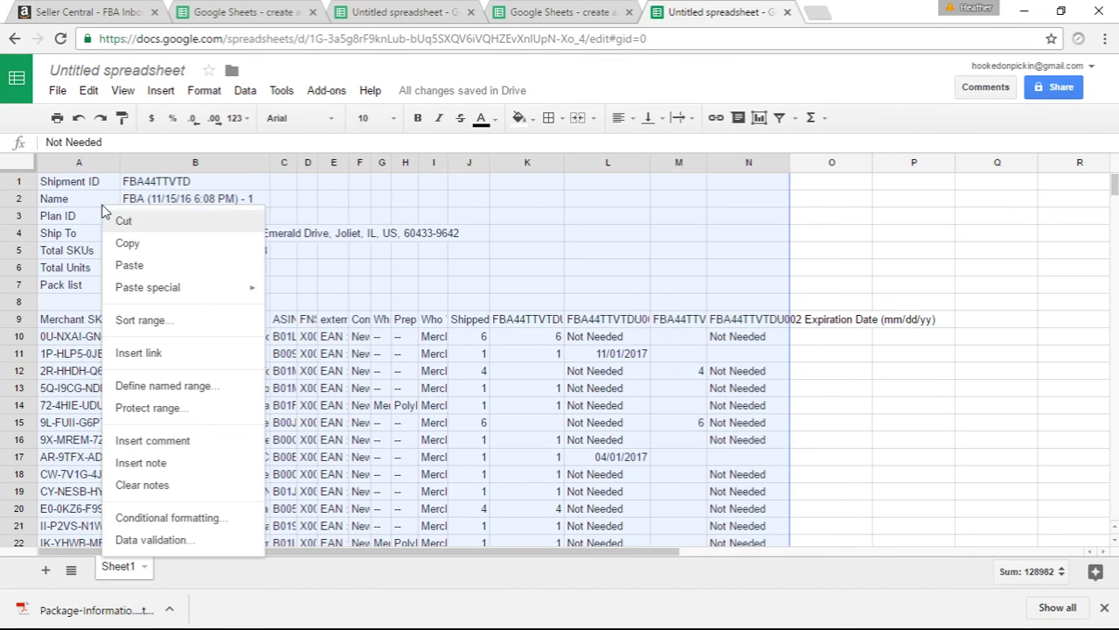
click(134, 245)
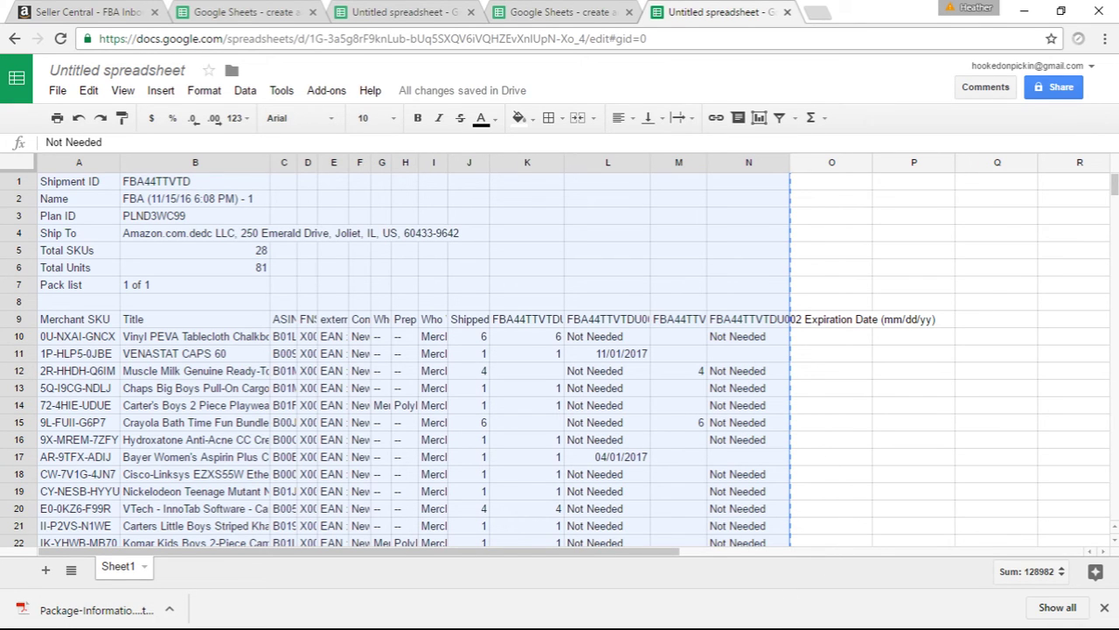
Paste the copied spreadsheet data over the selected text in the WordPad document.
click(1024, 11)
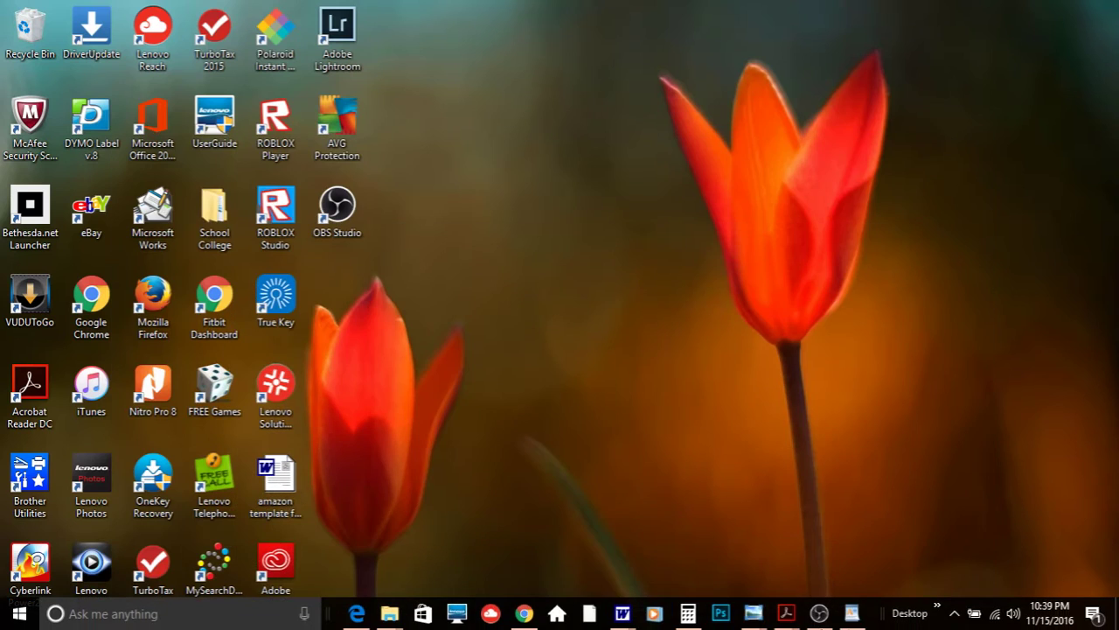
click(853, 612)
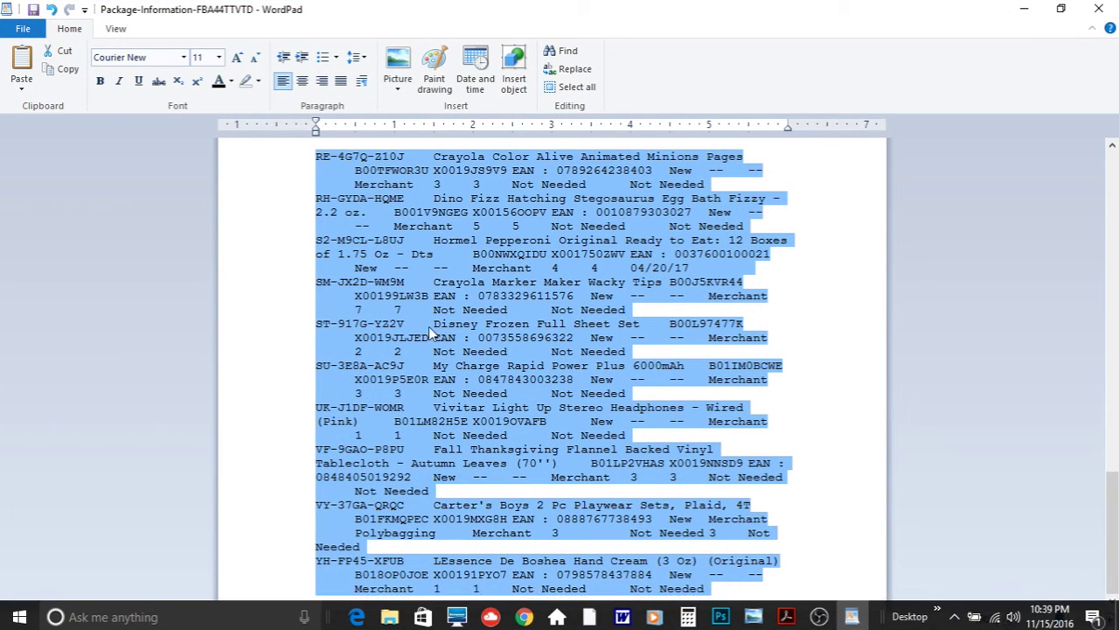
right_click(478, 242)
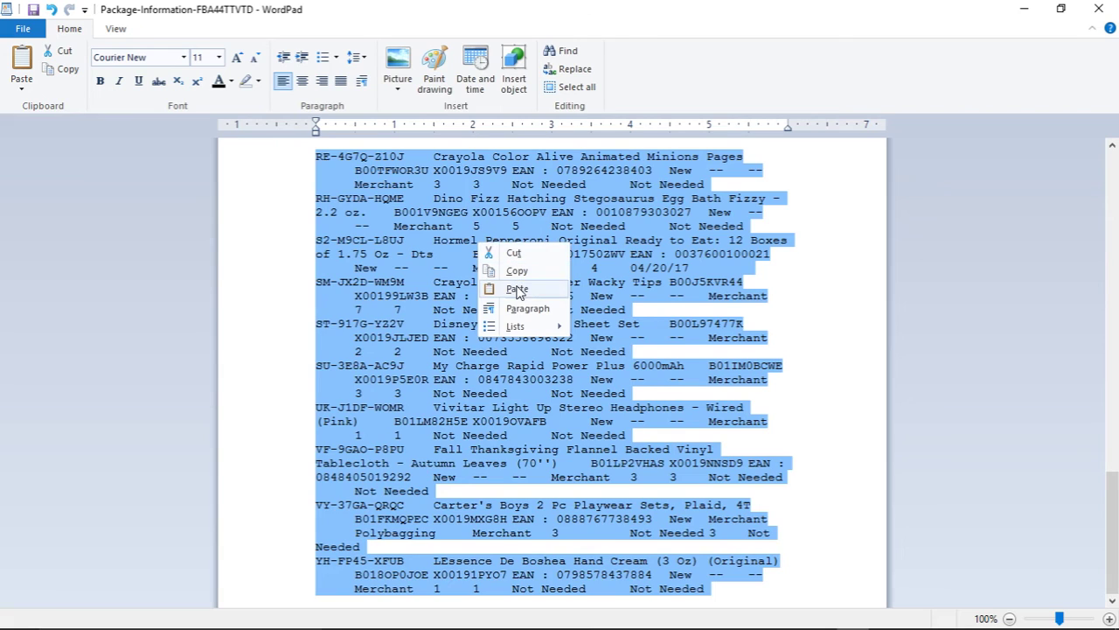
click(517, 271)
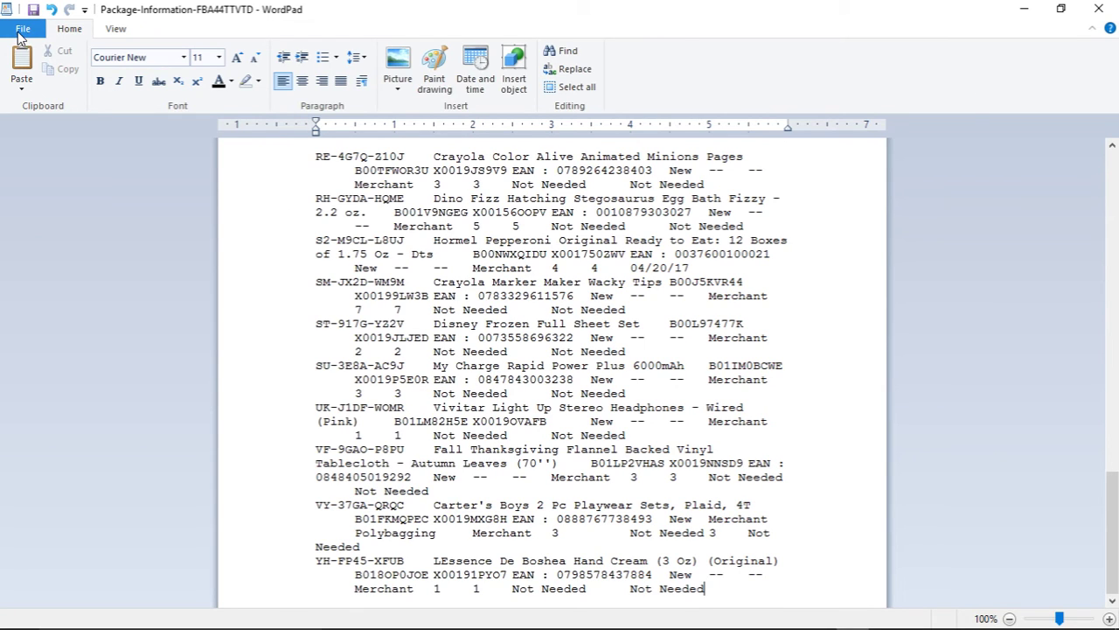
Save it as Package-Information-FBA44TTVTD.tsv in Downloads, replacing the existing file.
click(21, 30)
mouse_move(83, 162)
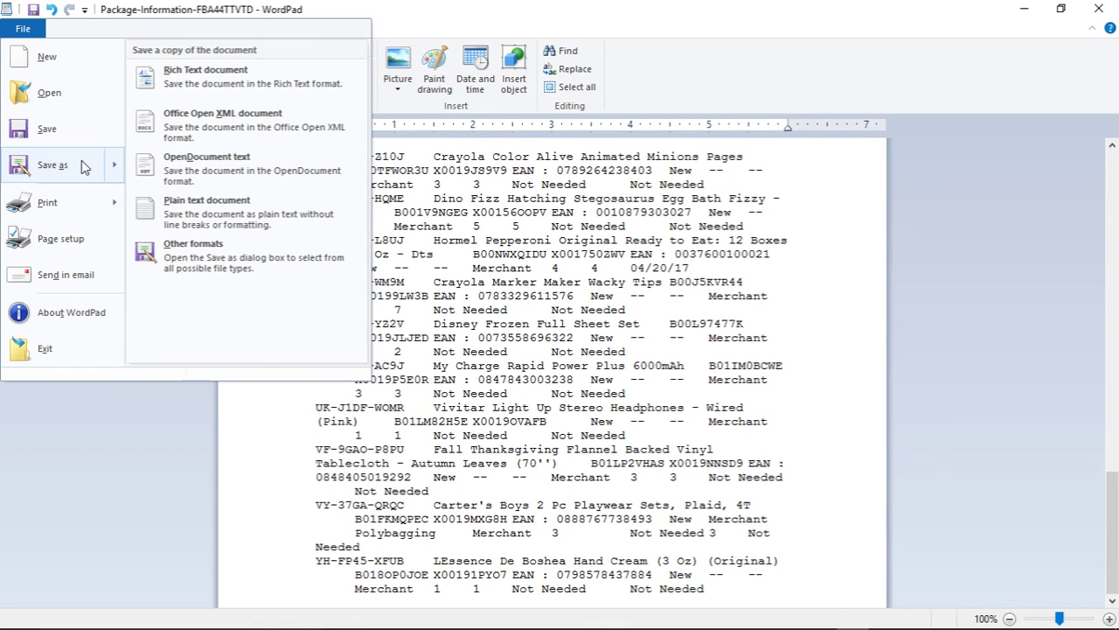
click(81, 162)
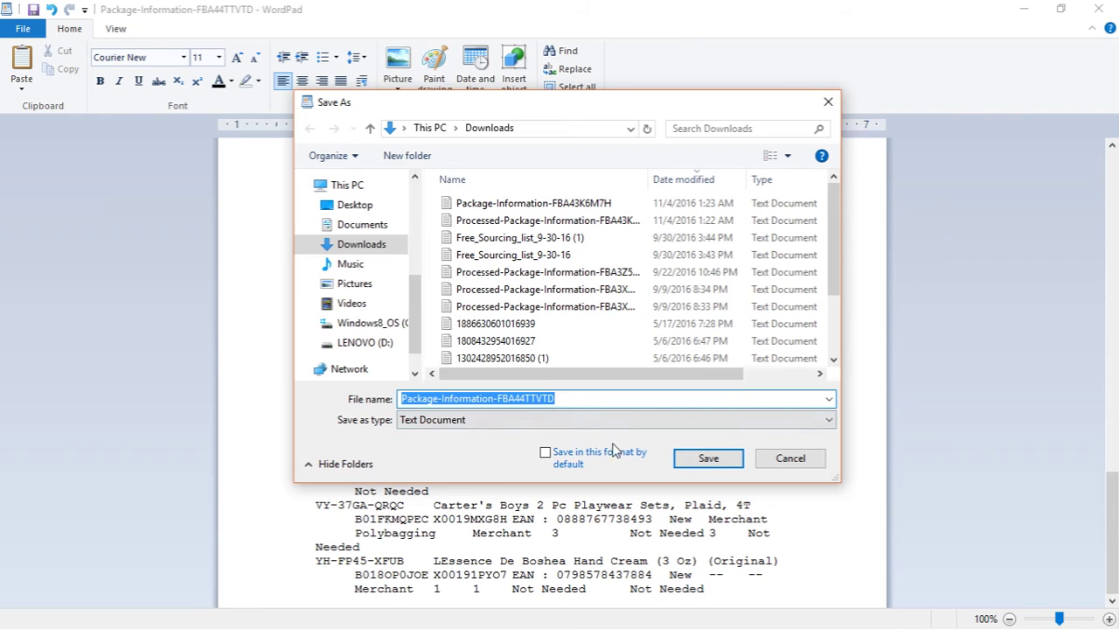
click(713, 460)
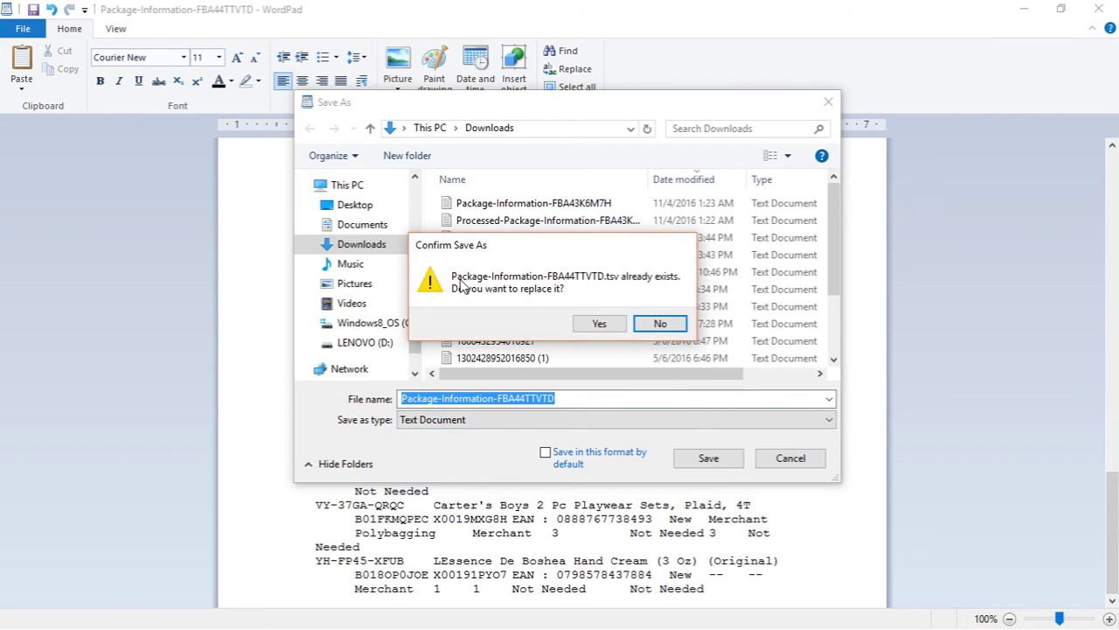
click(600, 324)
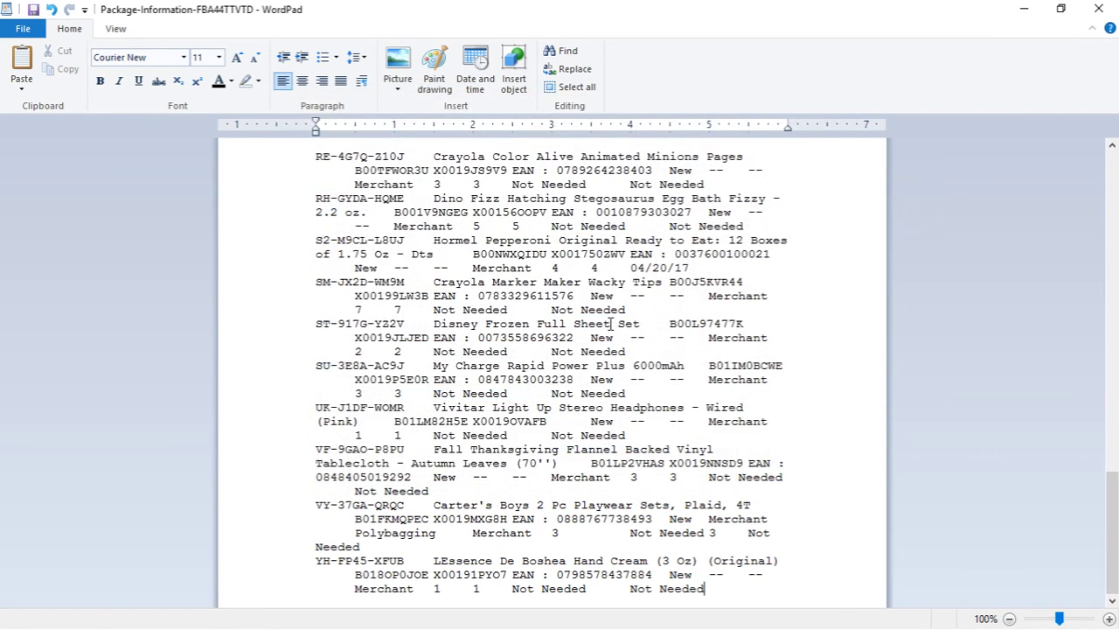
click(1025, 9)
Return to the Seller Central tab and scroll down to the Pending file upload status.
click(524, 613)
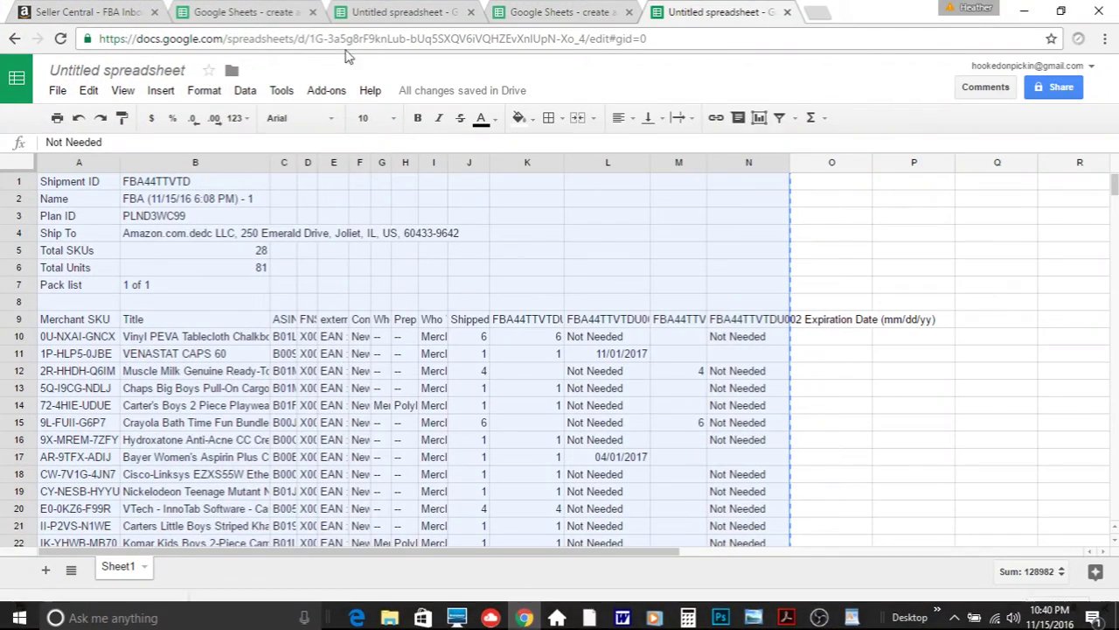
click(100, 11)
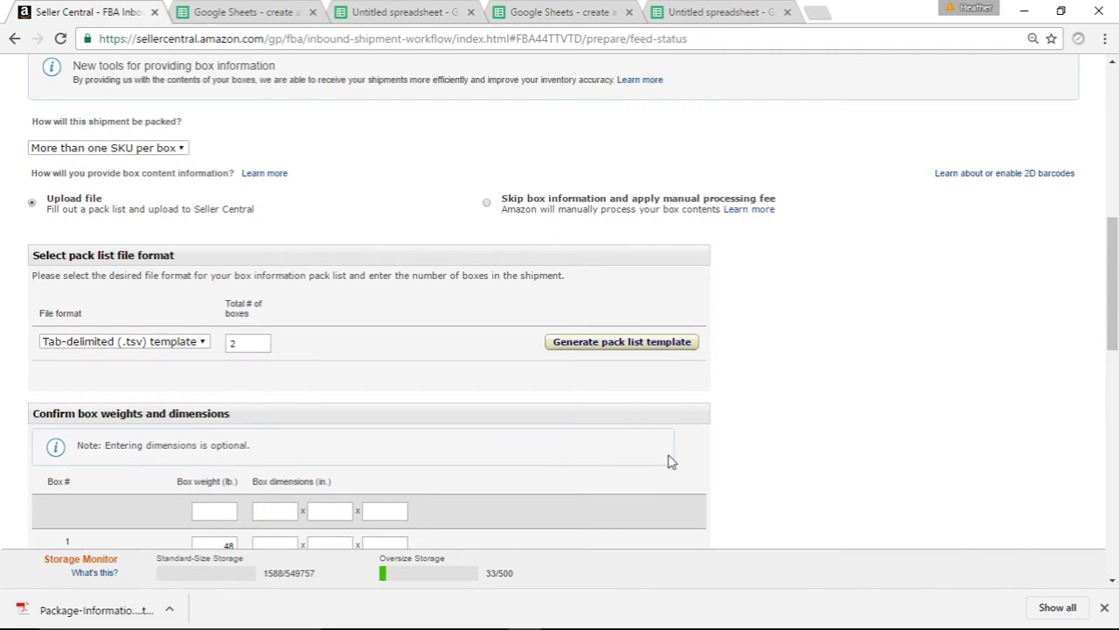
scroll(1114, 267, down, 5)
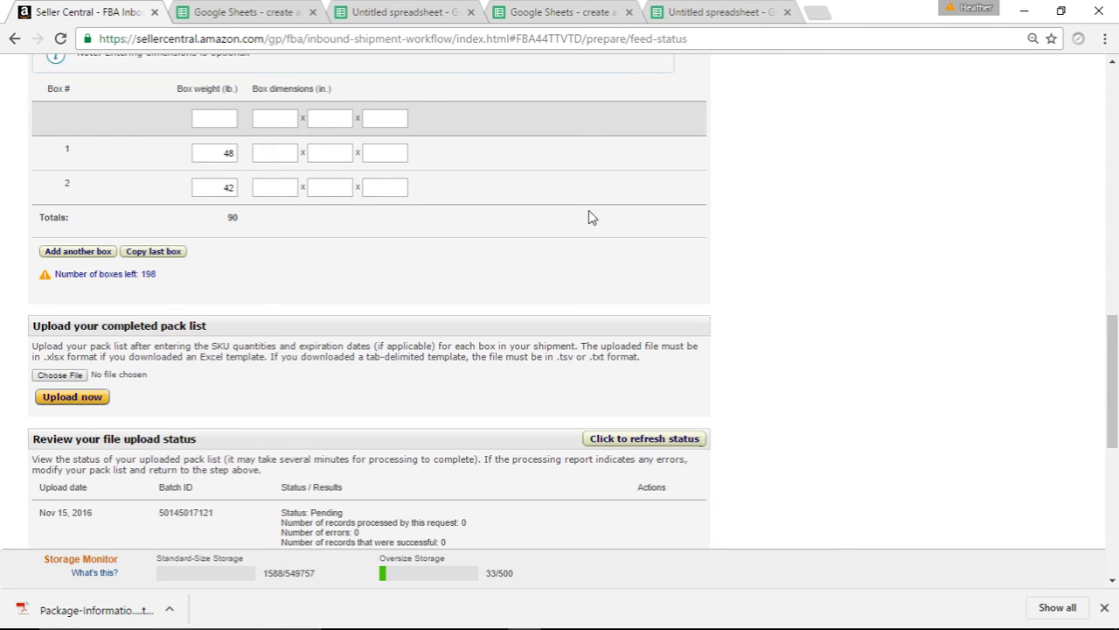
scroll(1113, 398, down, 2)
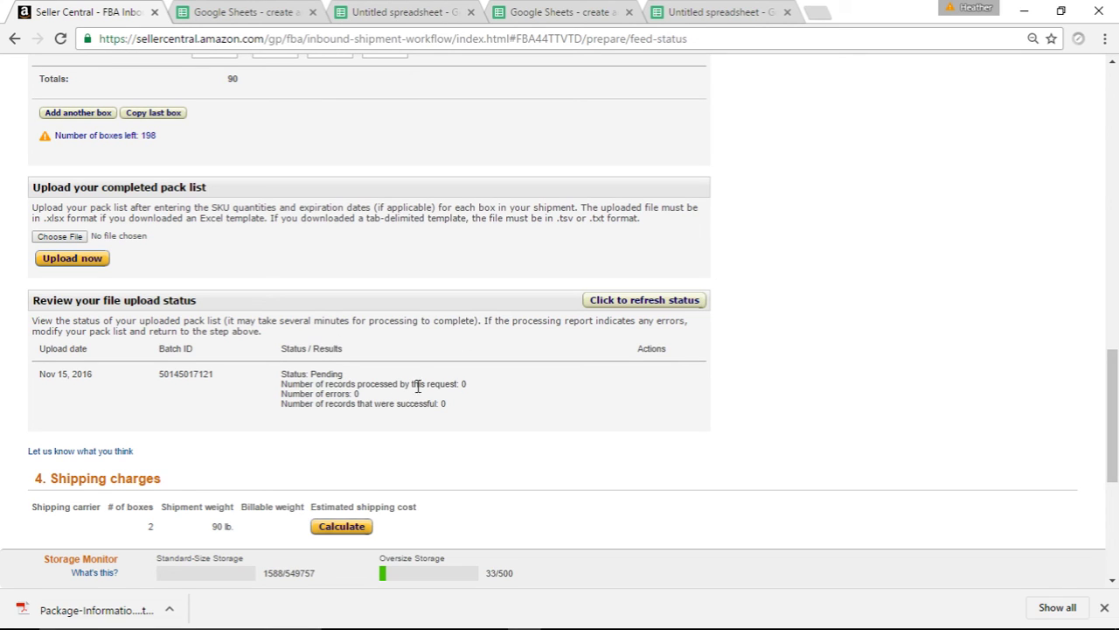
Refresh the pack list upload status until it shows Done with 28 successful records and 0 errors.
click(624, 301)
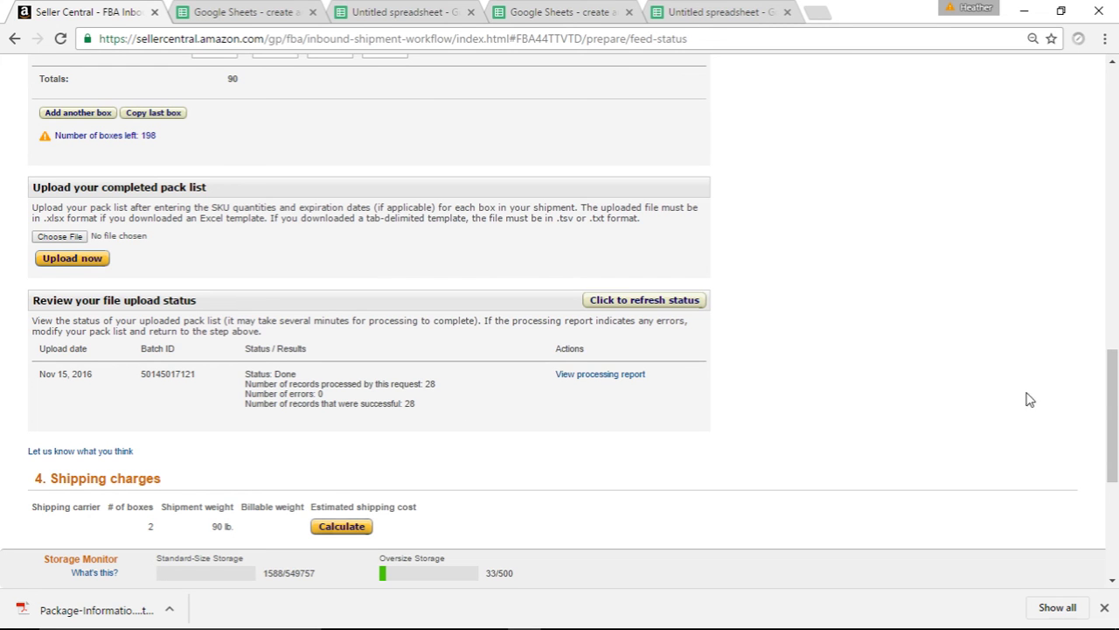
drag(1109, 309, 1071, 96)
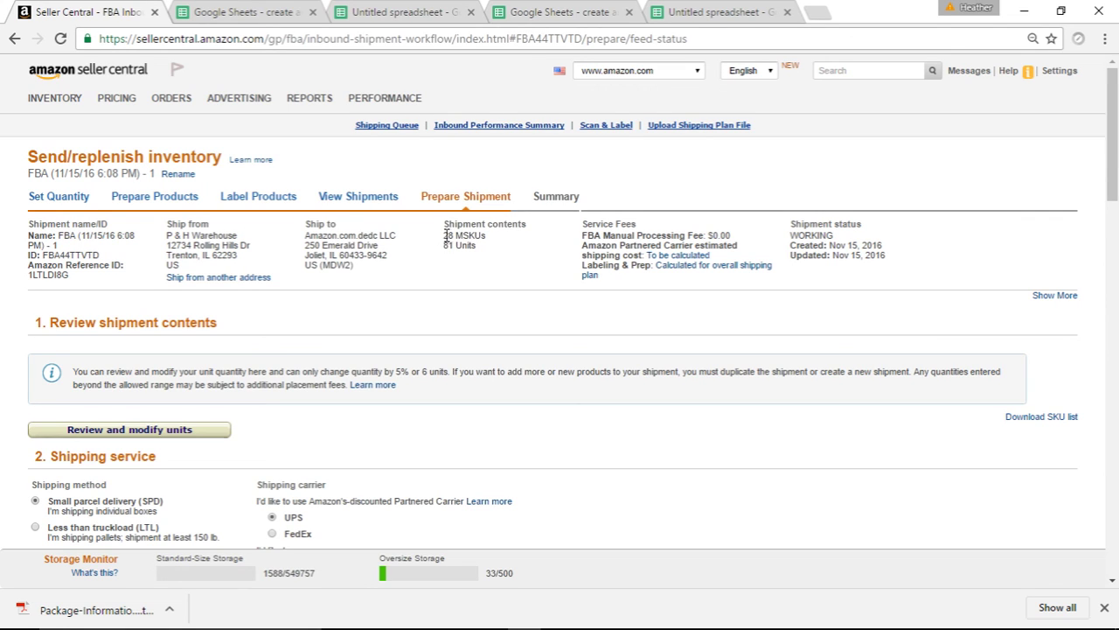
Calculate the UPS shipping estimate of $20.47 for 2 boxes, 90 lb, and accept the terms and conditions.
drag(1109, 175, 1090, 456)
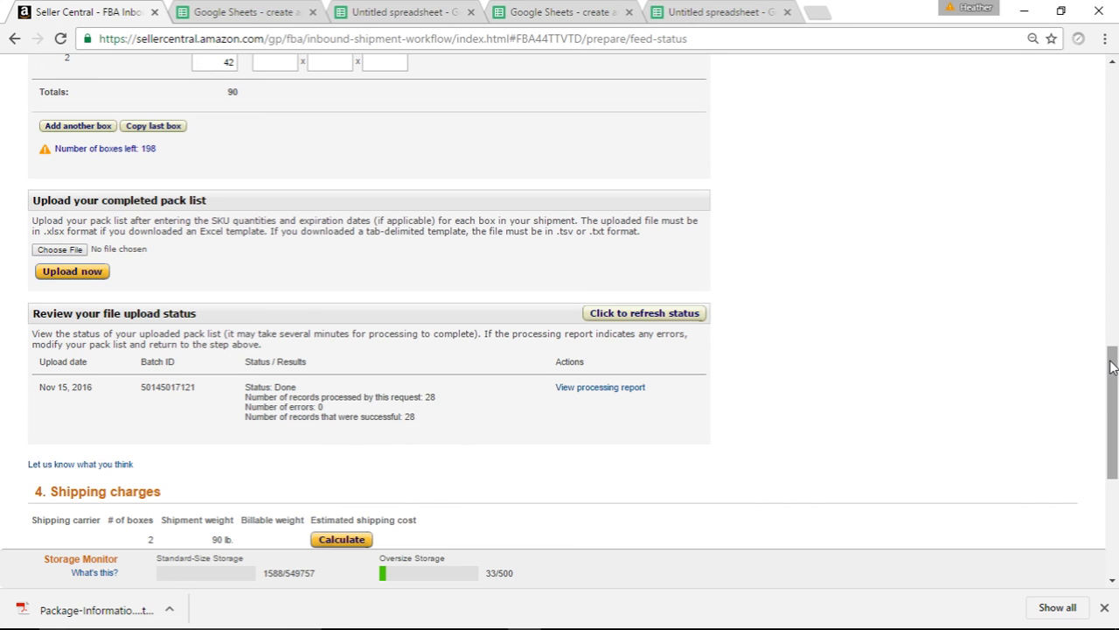
drag(1113, 362, 1109, 413)
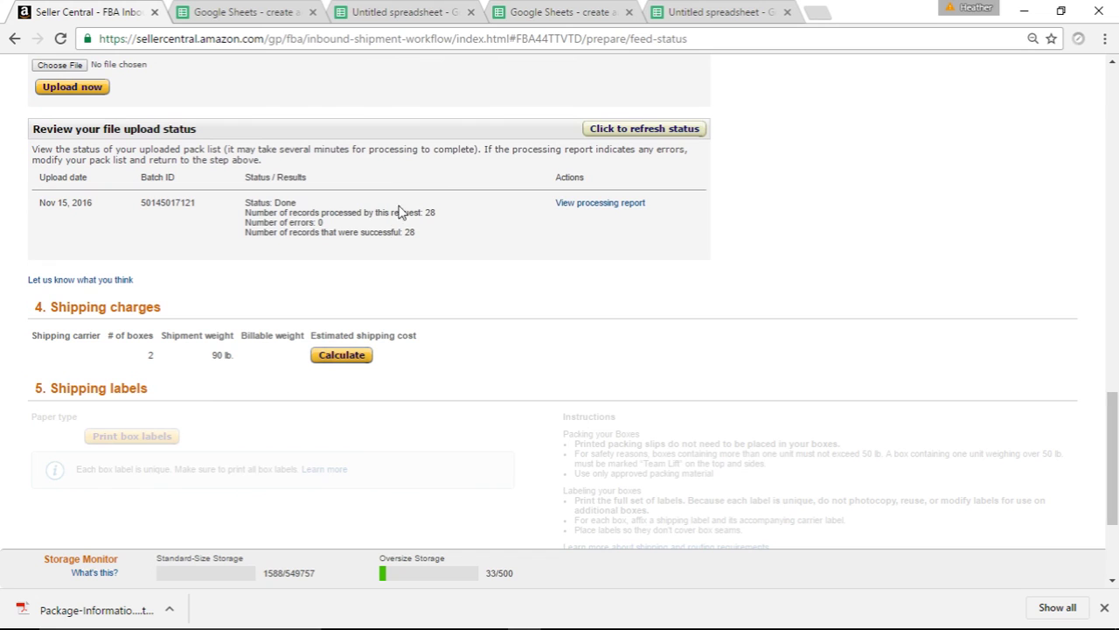
click(342, 356)
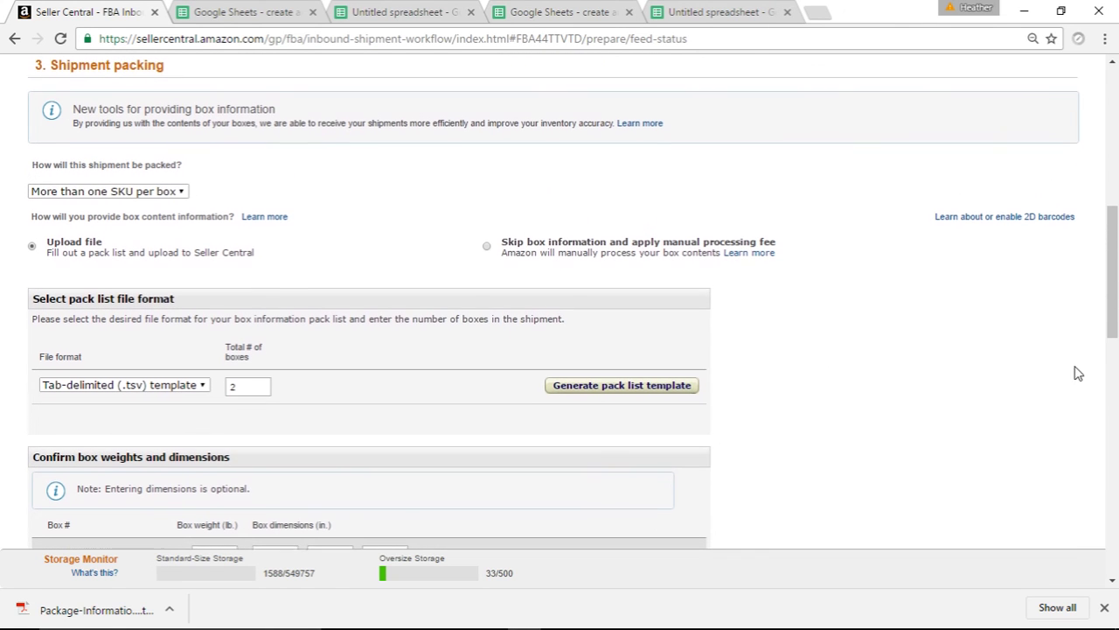
drag(1109, 311, 1082, 522)
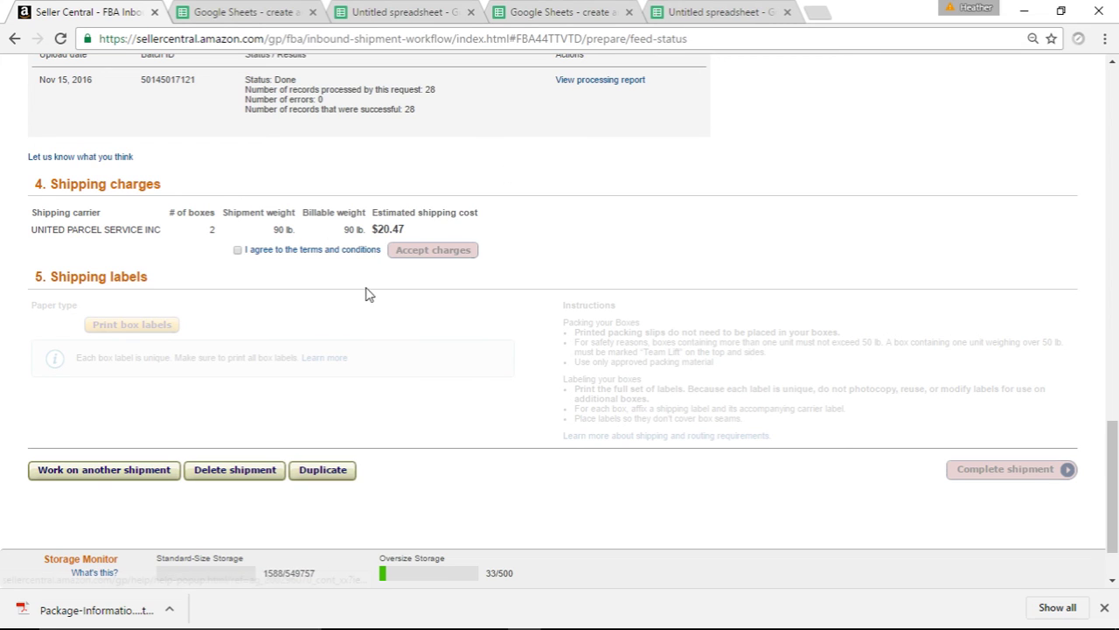
click(237, 250)
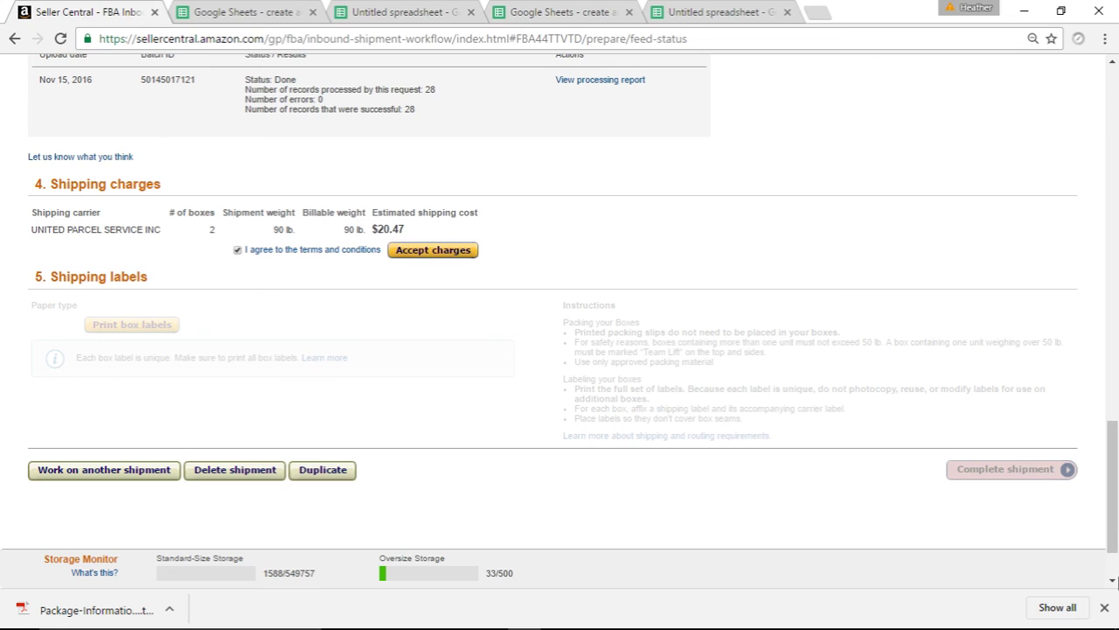